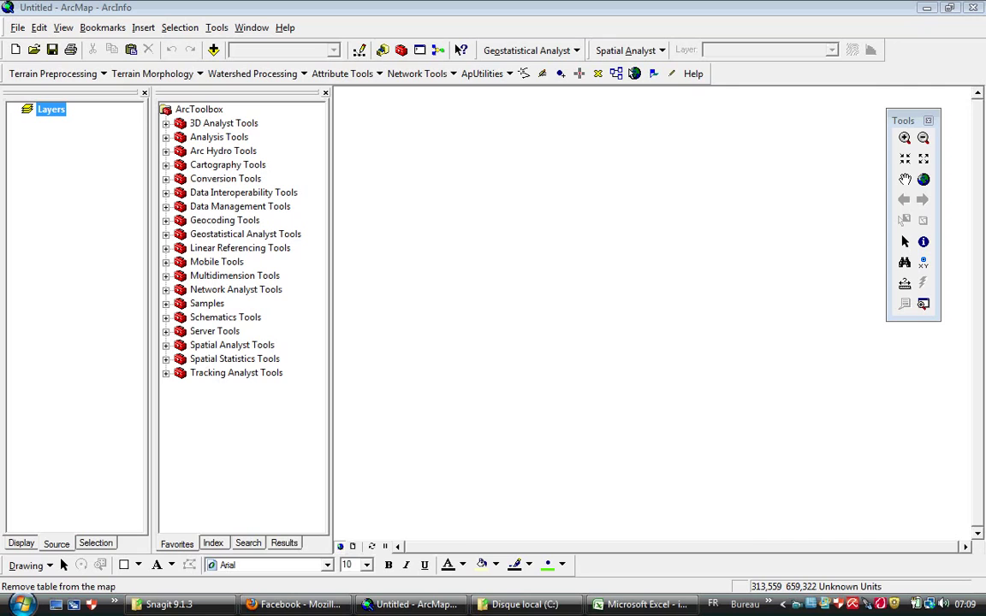
Bring the Excel workbook with the rain gauge station table to the front
left_click(642, 605)
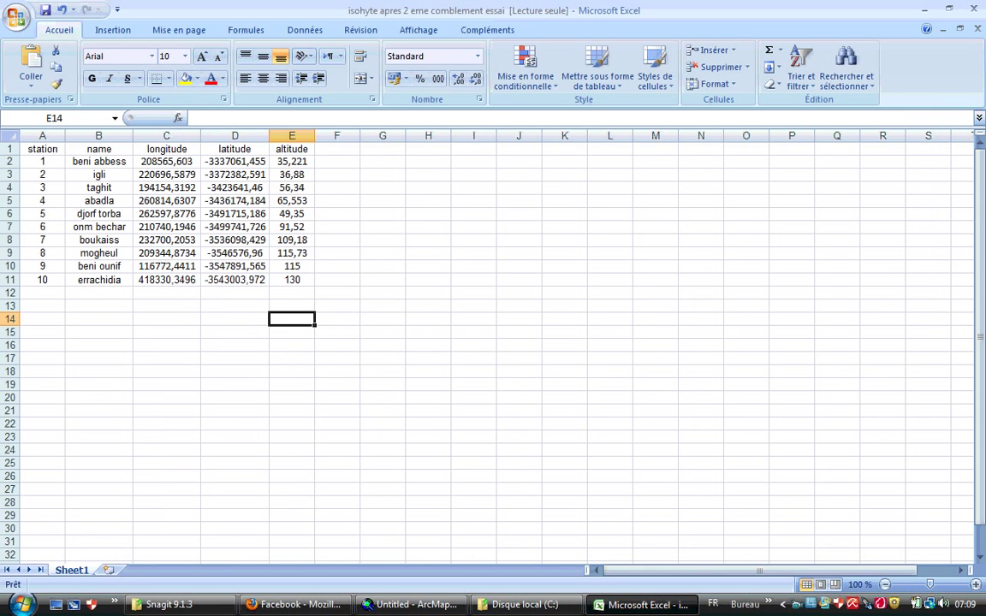
Review the ten-station table's station, name, longitude, latitude and altitude columns by selecting them
mouse_move(292, 148)
left_mouse_down()
mouse_move(42, 267)
mouse_move(42, 280)
left_mouse_up()
left_click(42, 305)
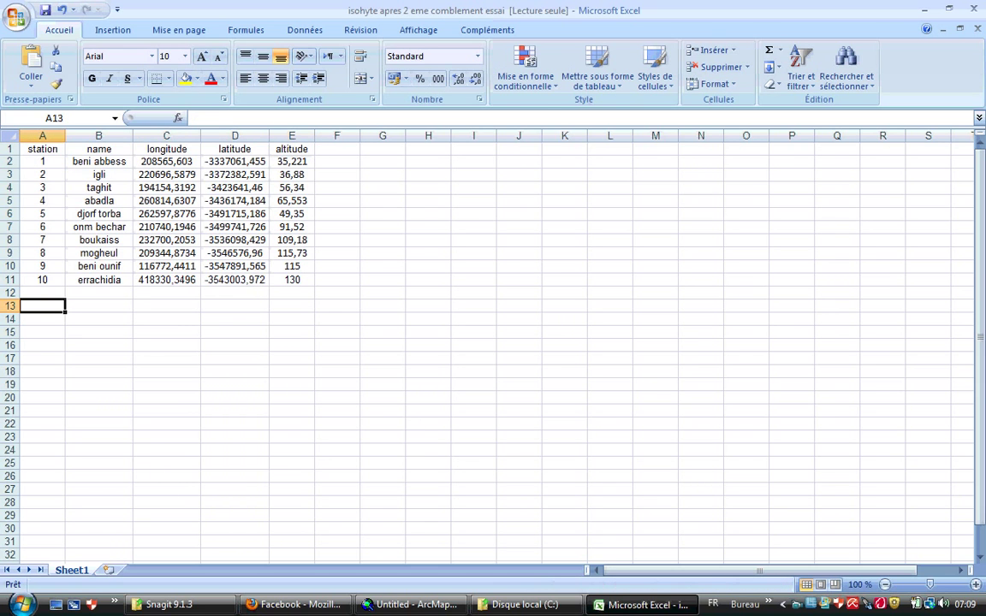
left_click_drag(41, 149, 234, 280)
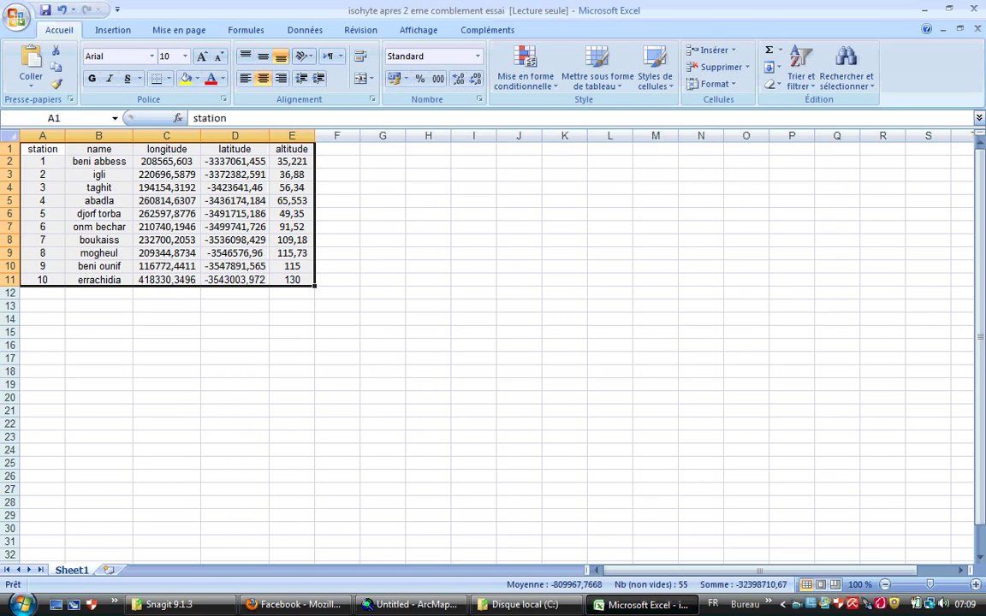
left_click(292, 319)
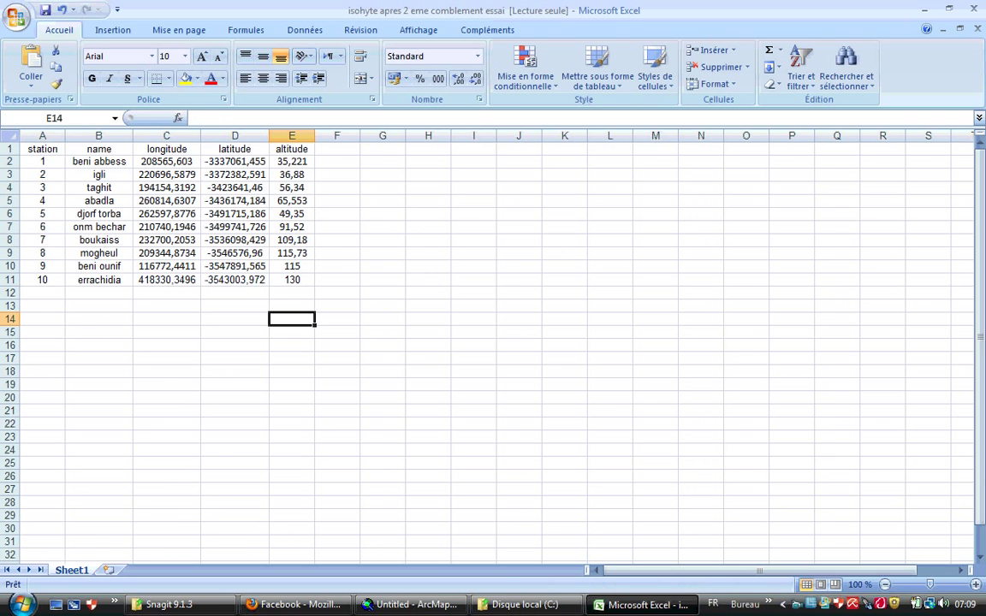
Back in ArcMap, start Add XY Data and browse the C: drive for the station table
left_click(415, 605)
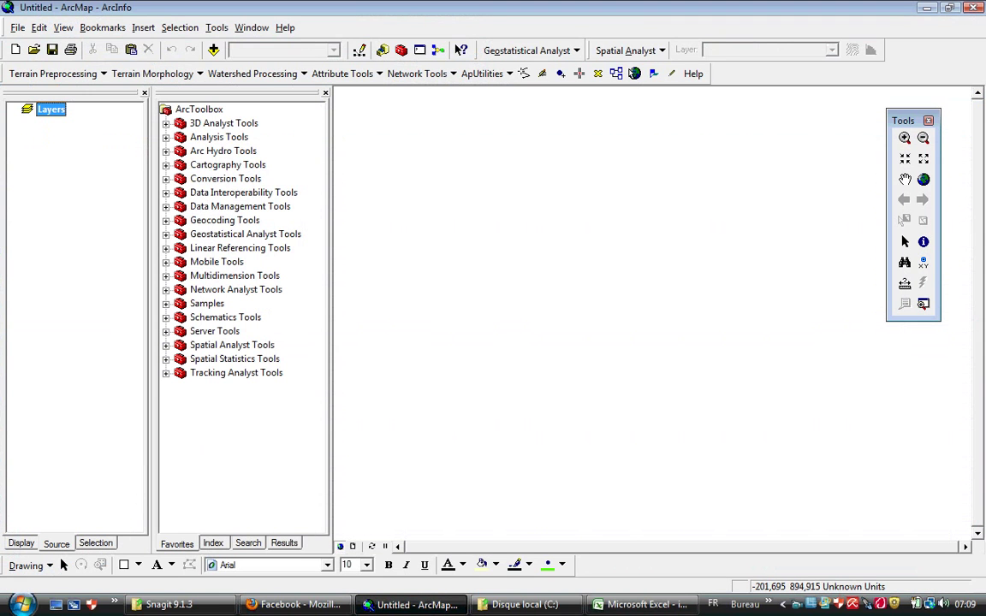
left_click(217, 28)
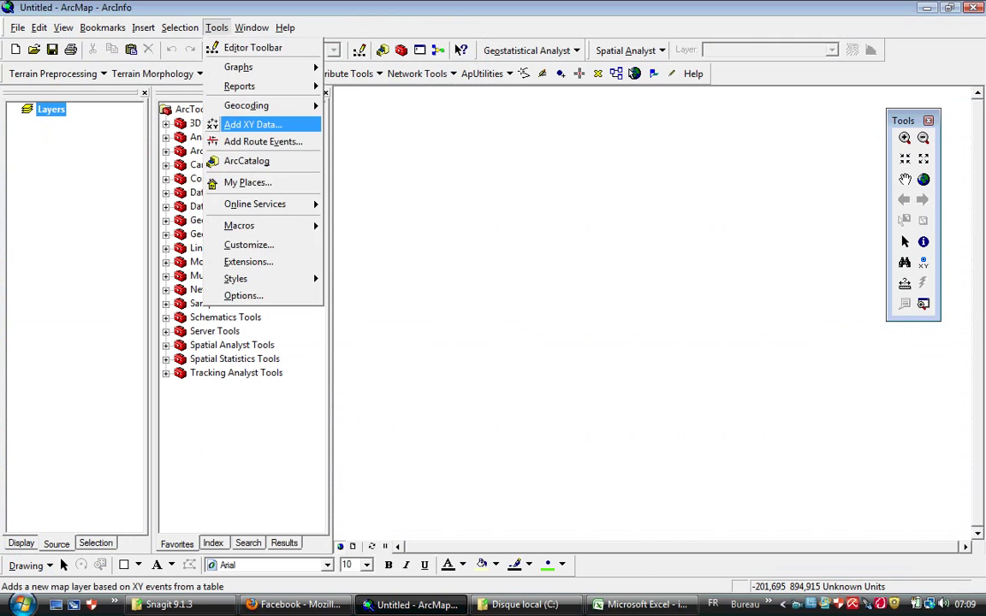
left_click(265, 125)
left_click(608, 173)
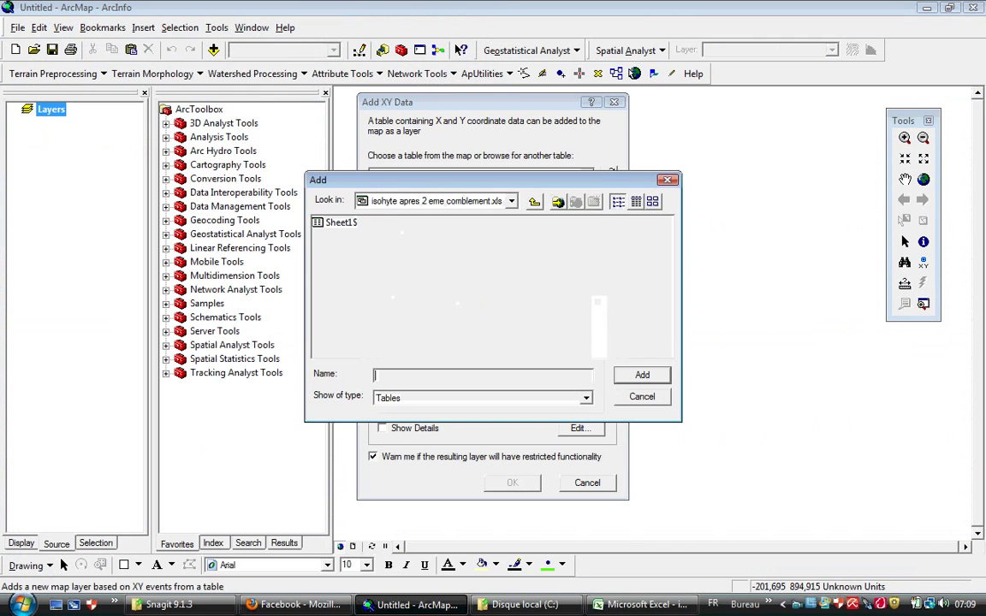
key("BackSpace")
scroll(492, 283, "down", 3)
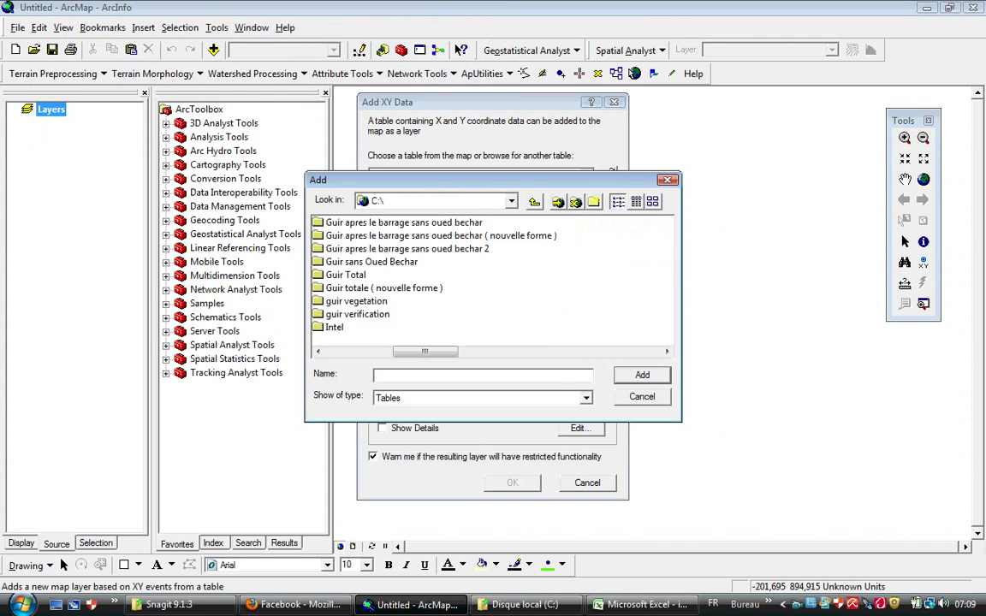
scroll(492, 283, "down", 3)
Use the workbook's Sheet1$ as the XY table, longitude X and latitude Y, and start choosing its coordinate system
key("Down")
key("Return")
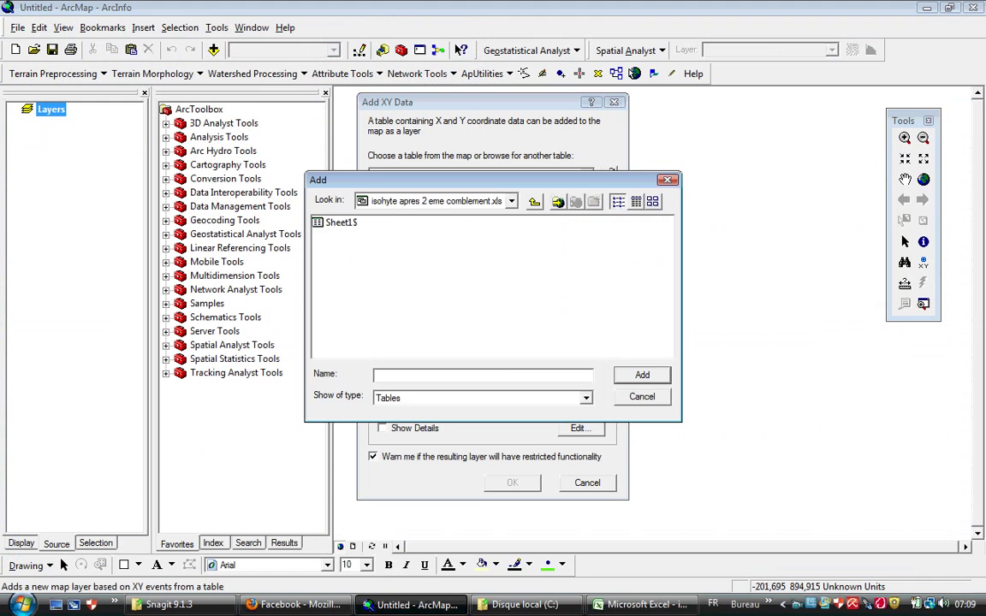
key("Down")
key("Return")
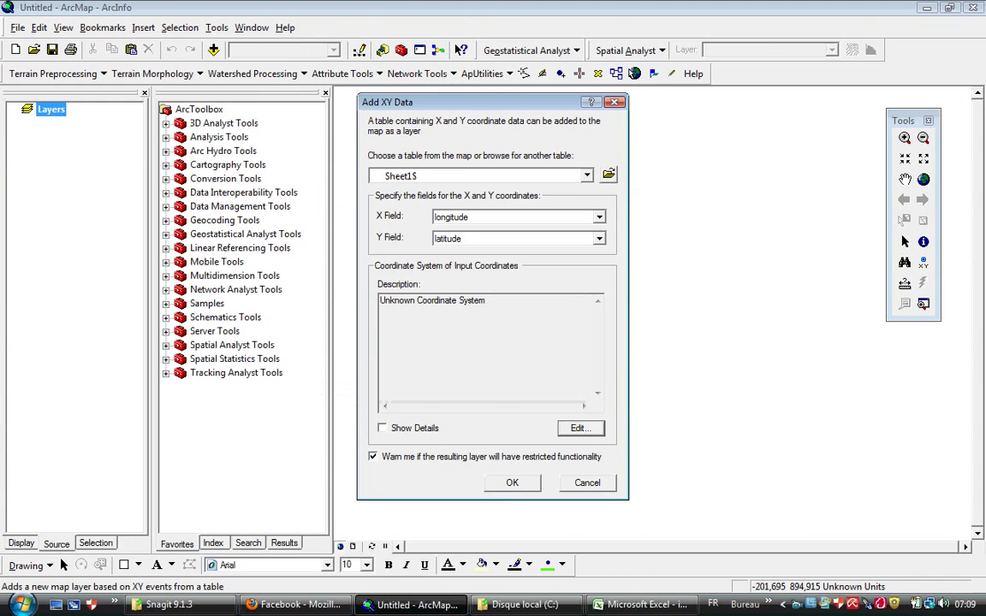
key("alt+e")
key("alt+s")
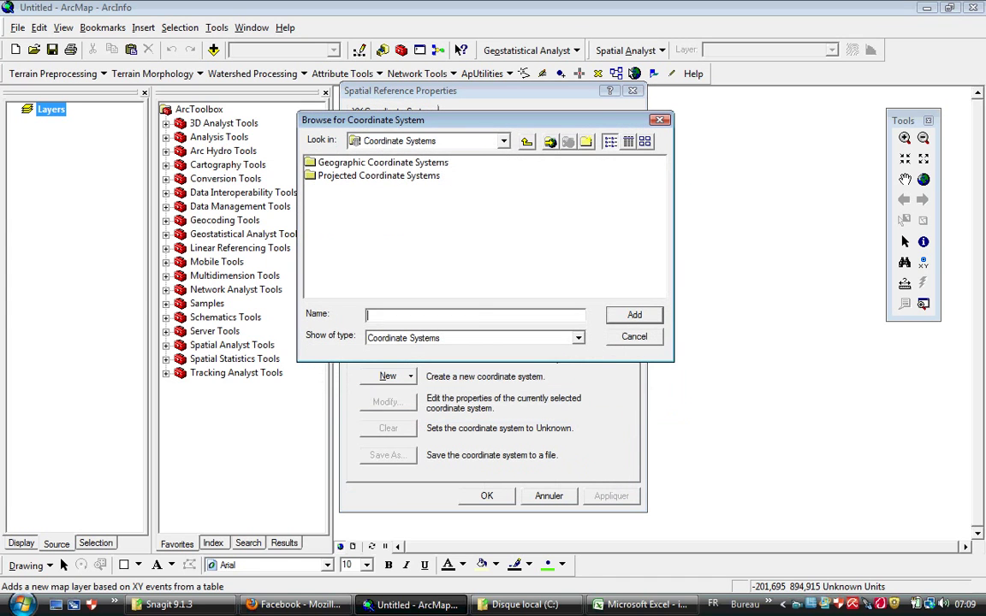
Set the XY input coordinate system to WGS 1984 from Geographic Coordinate Systems > World and apply it
key("Down")
key("Return")
key("w")
key("Return")
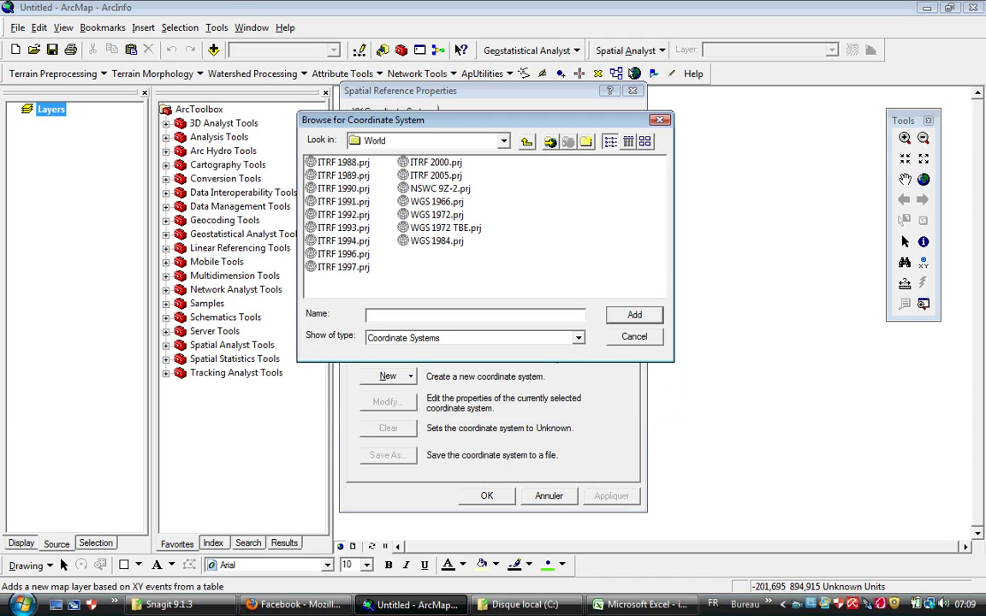
key("End")
key("Return")
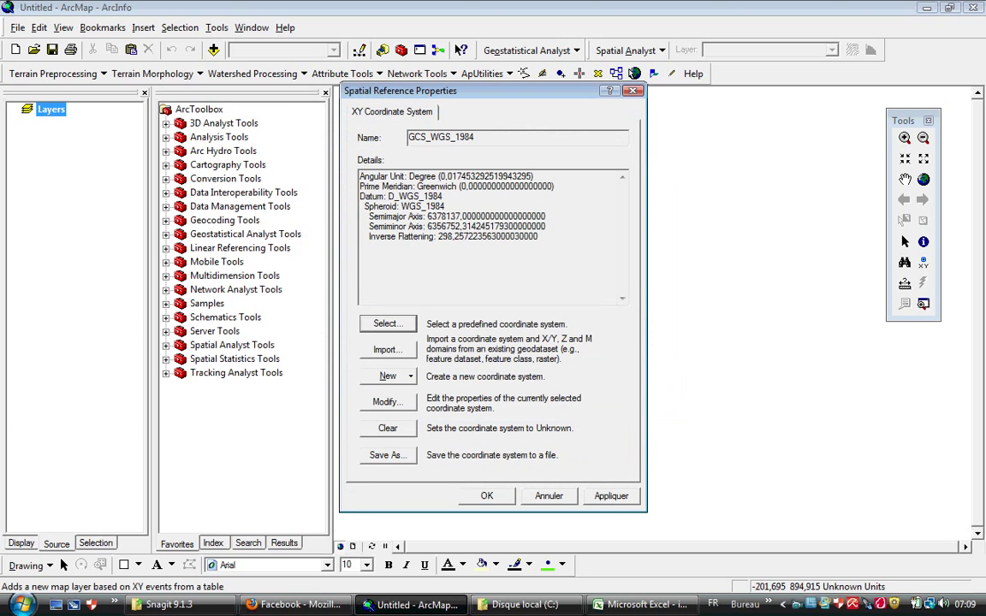
key("alt+a")
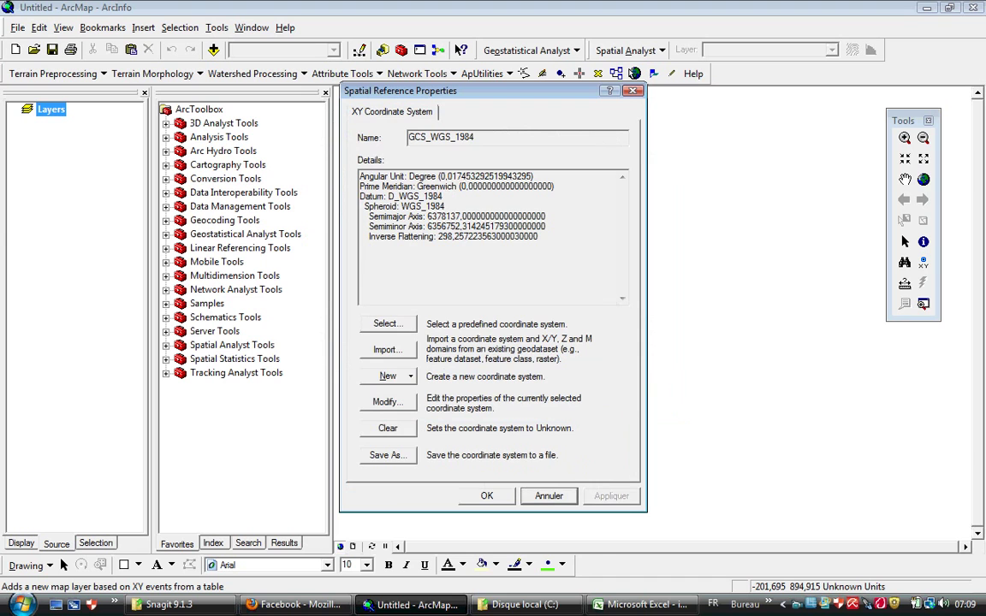
key("Return")
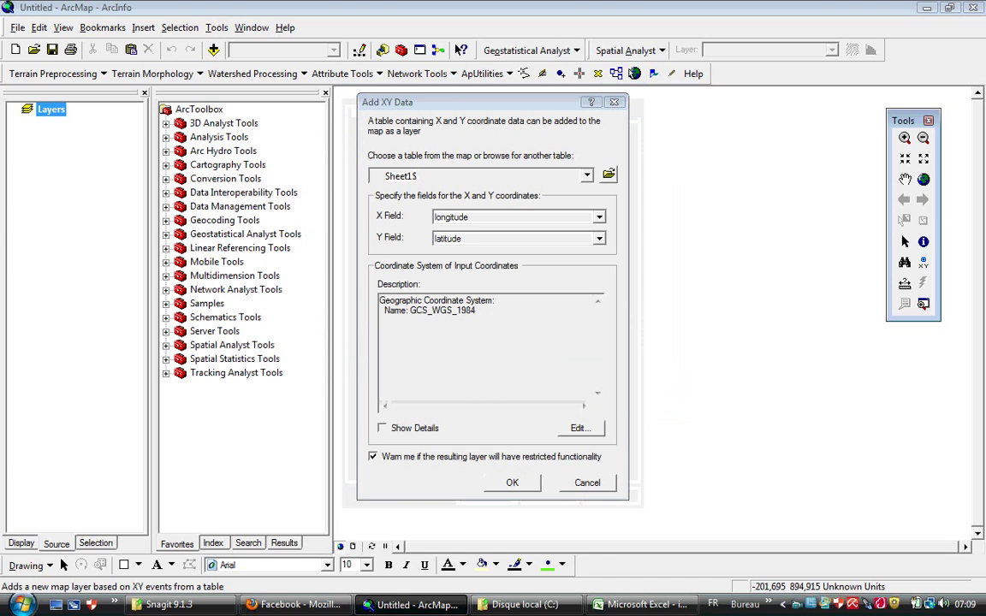
Create the Sheet1$ Events layer, accepting the Object-ID warning, and zoom to the ten station points
key("Return")
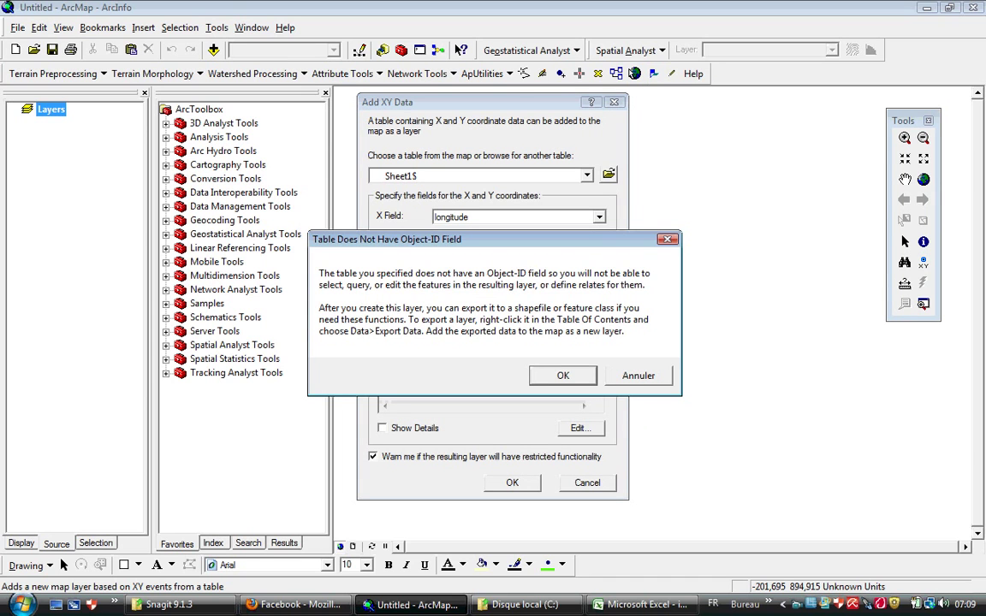
left_click_drag(386, 239, 212, 161)
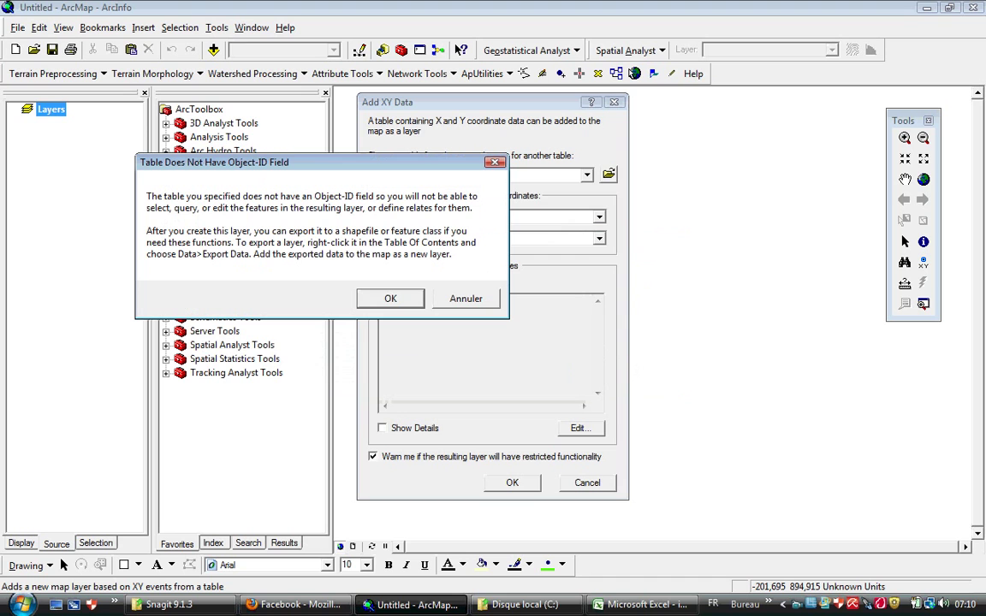
key("Return")
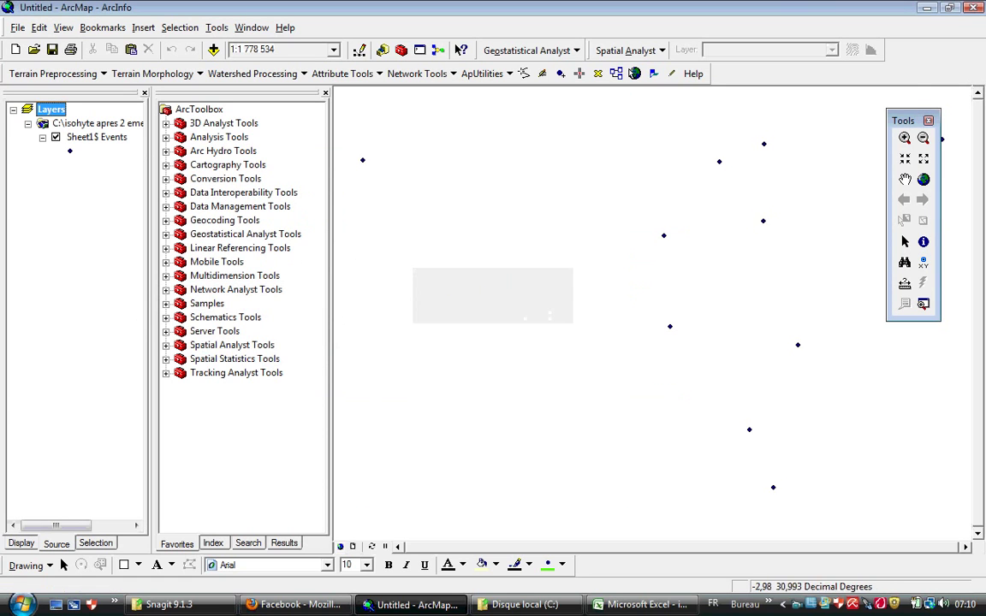
scroll(652, 384, "down", 3)
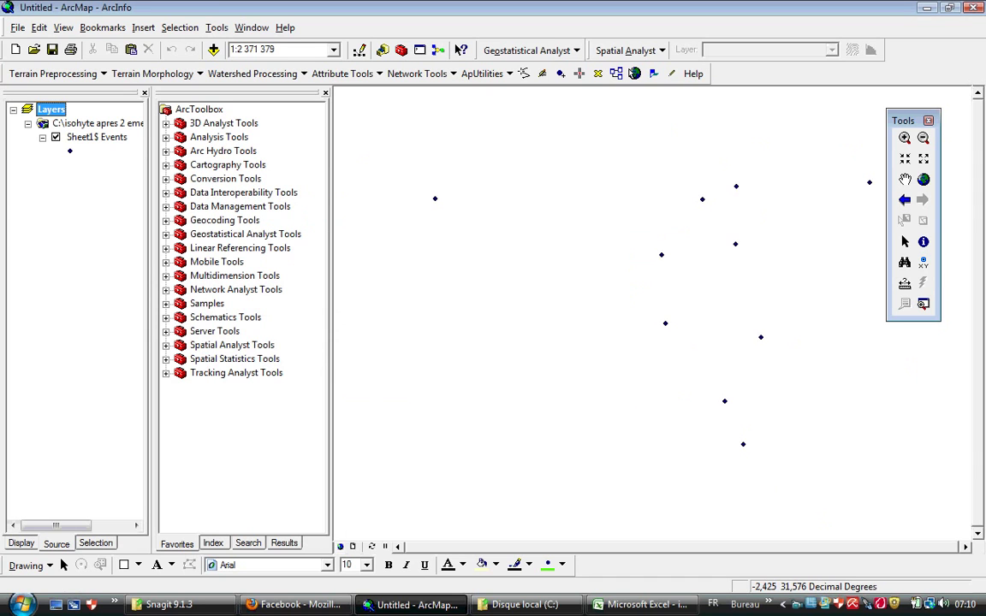
scroll(652, 384, "down", 3)
scroll(652, 383, "down", 2)
scroll(652, 384, "up", 4)
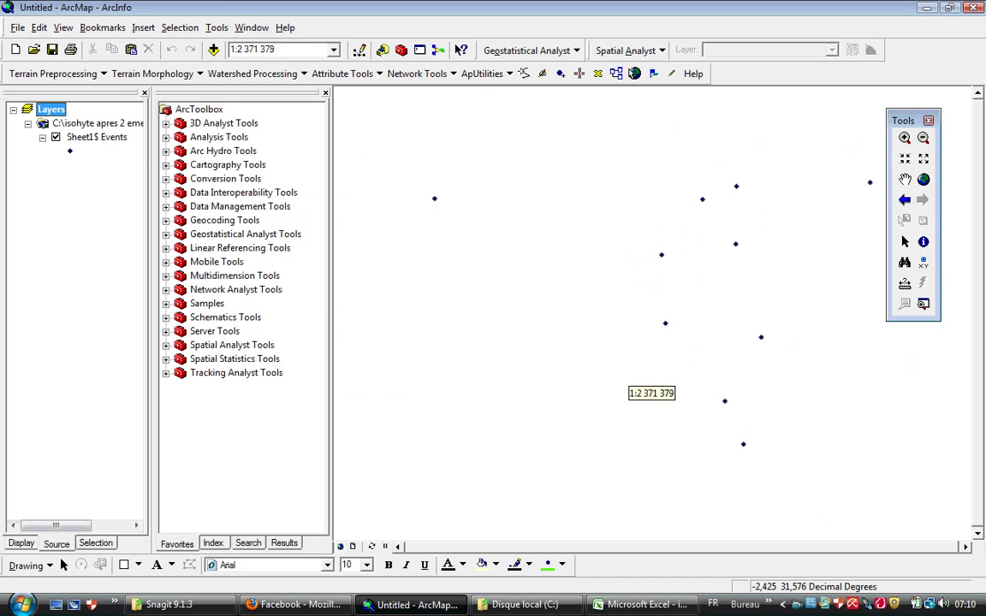
left_click(94, 137)
Turn on labels for the Sheet1$ Events layer using the name field
right_click(86, 135)
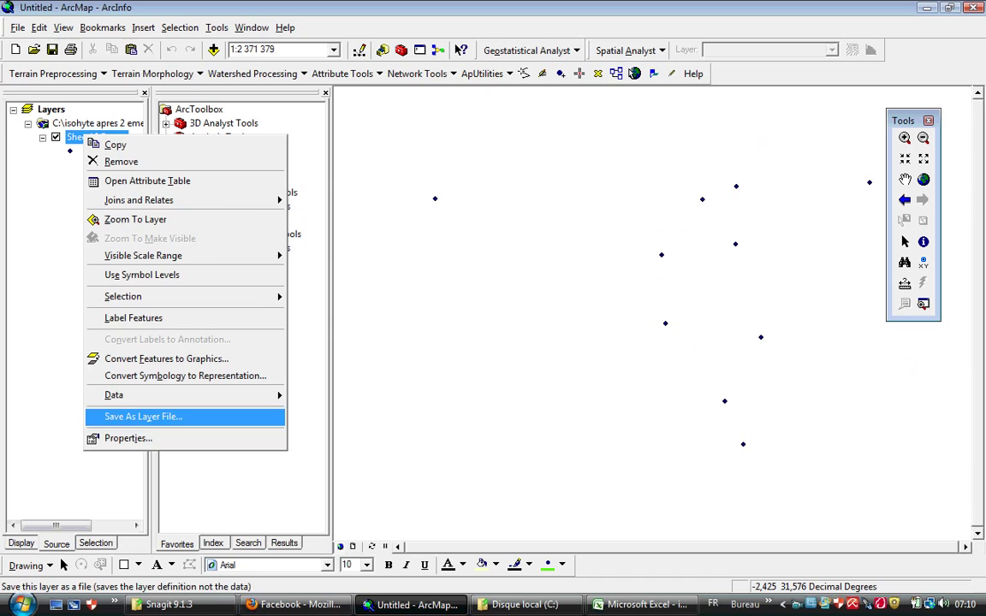
left_click(128, 438)
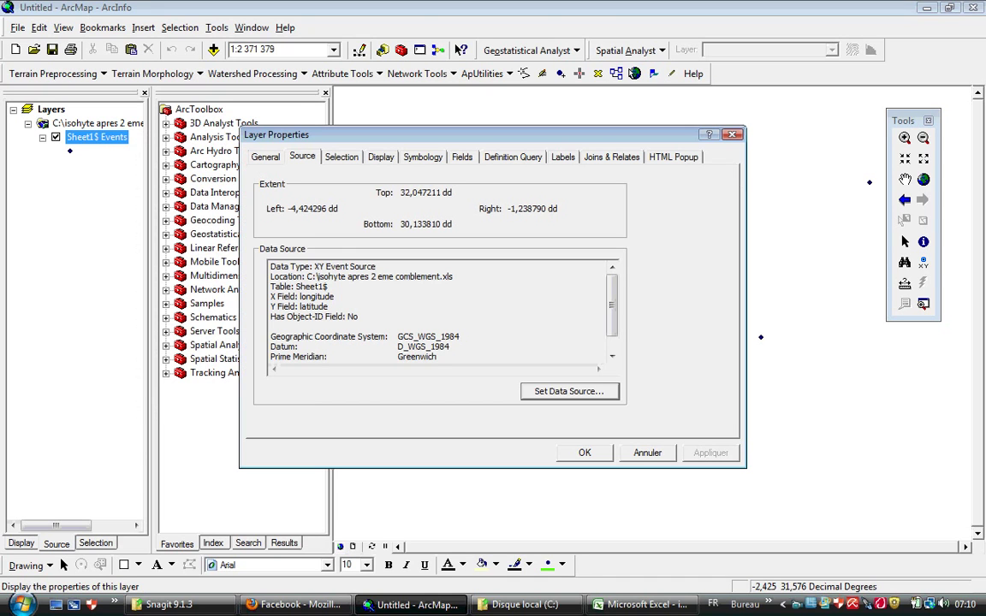
left_click(563, 156)
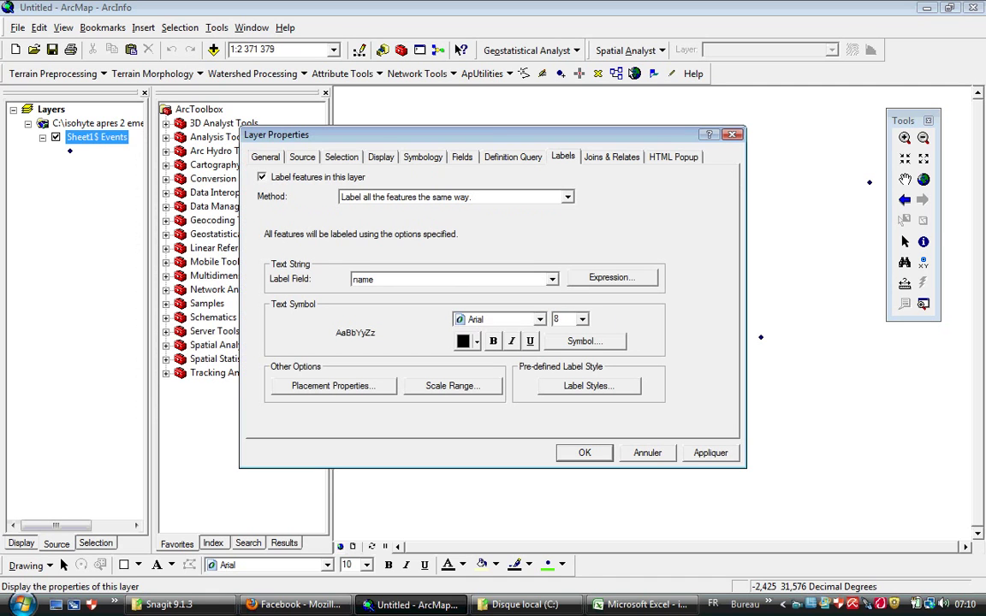
left_click(552, 279)
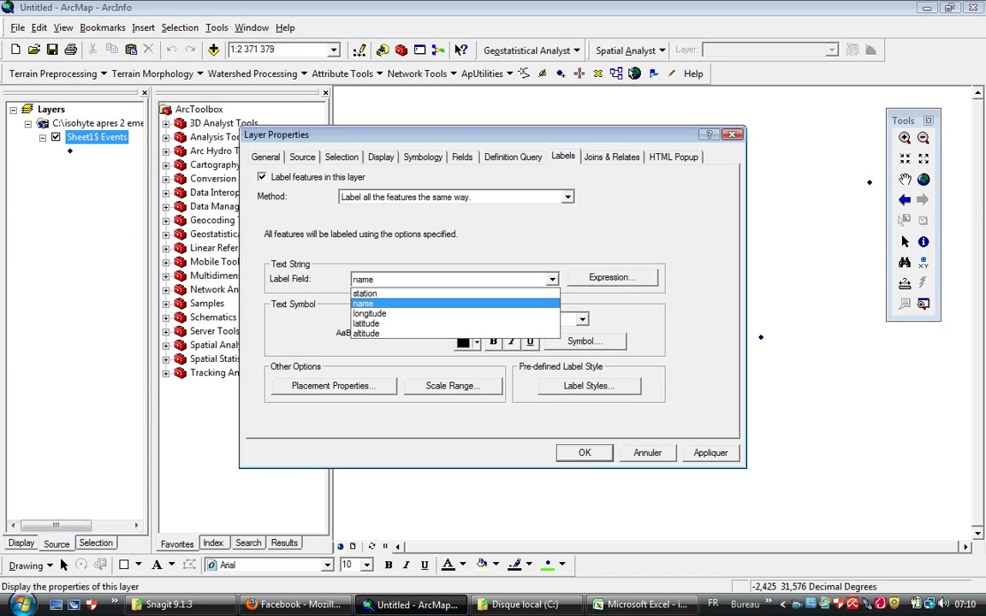
left_click(363, 303)
left_click(711, 453)
left_click(585, 452)
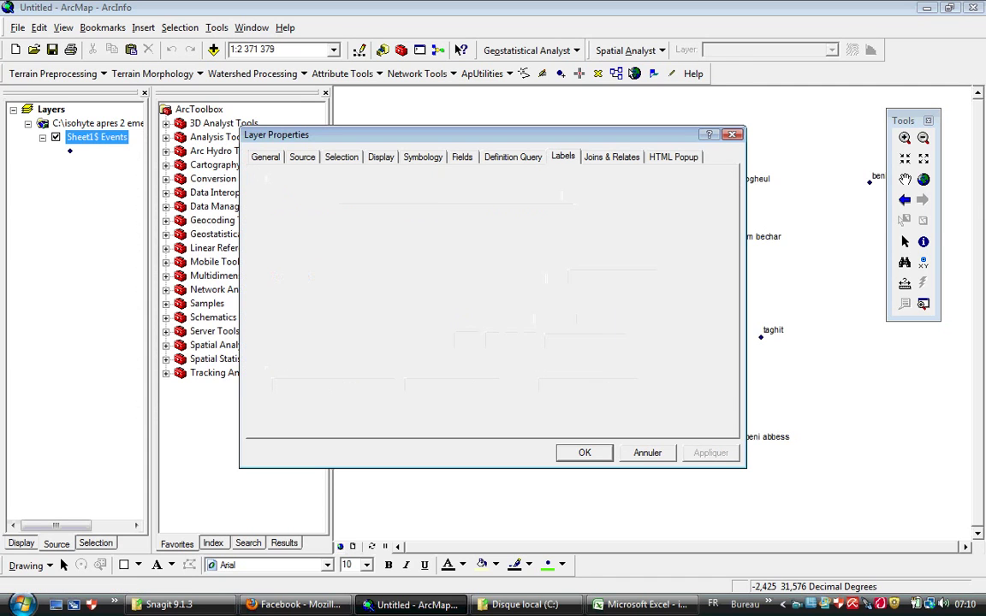
scroll(634, 381, "up", 1)
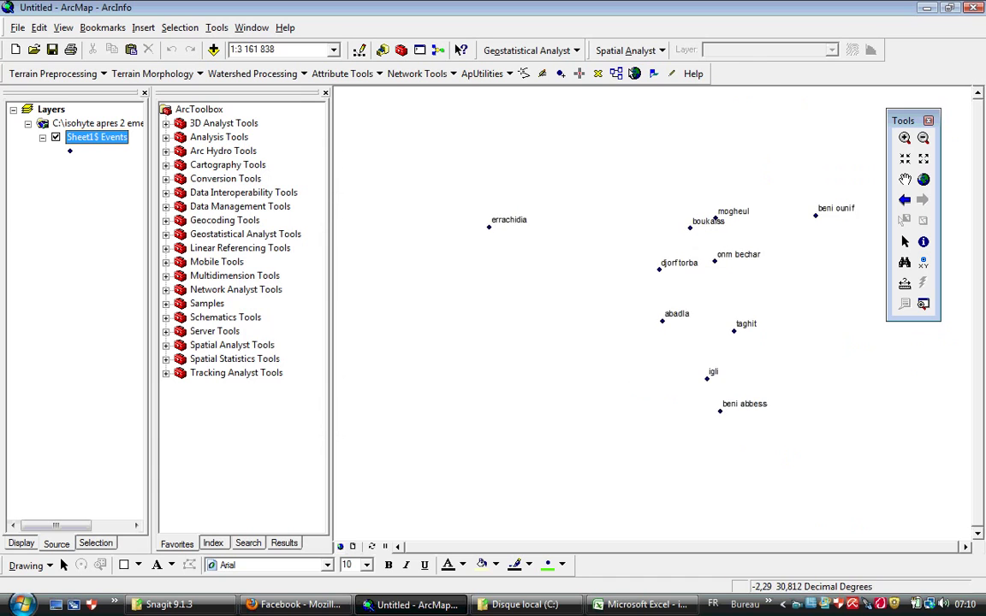
scroll(634, 381, "down", 1)
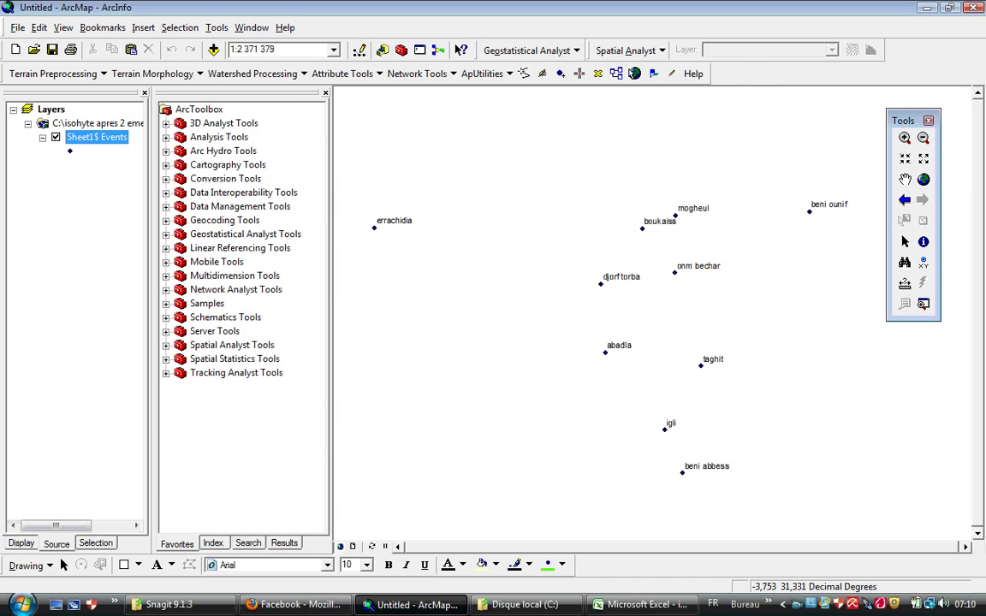
Set up exporting the Sheet1$ Events points to C:\Export_Output.shp
right_click(91, 137)
mouse_move(118, 400)
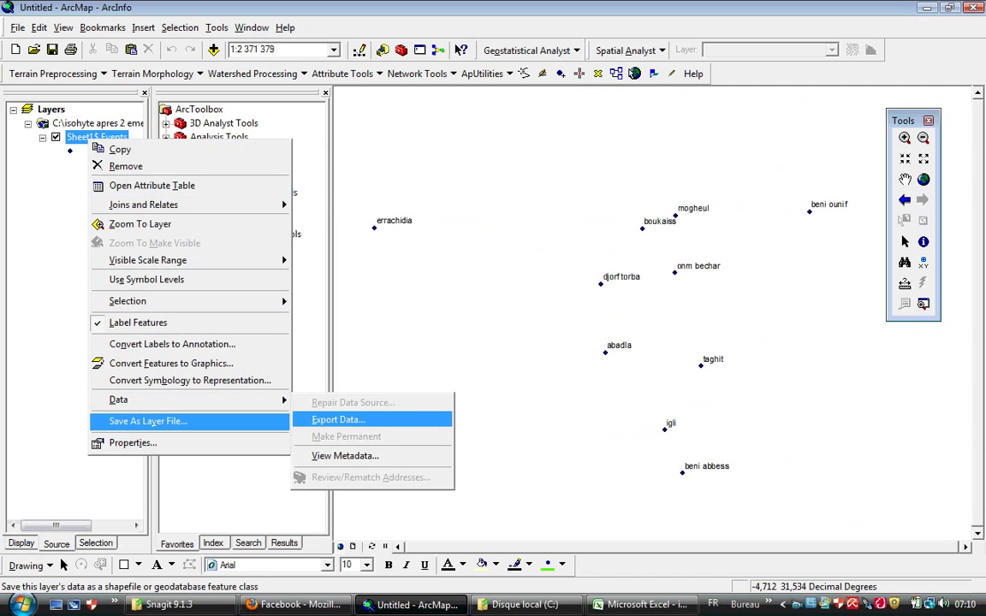
left_click(338, 420)
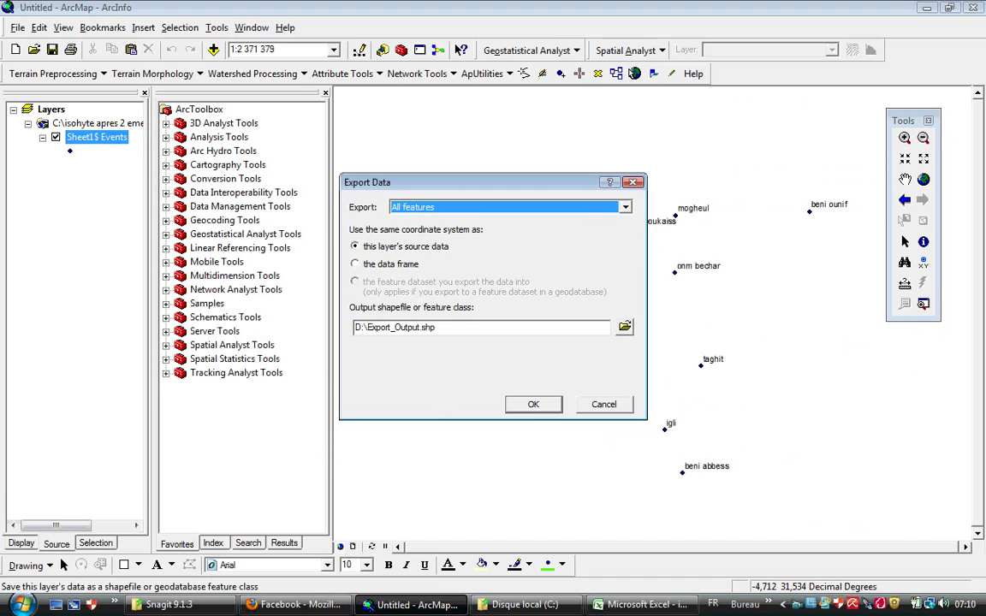
left_click(625, 326)
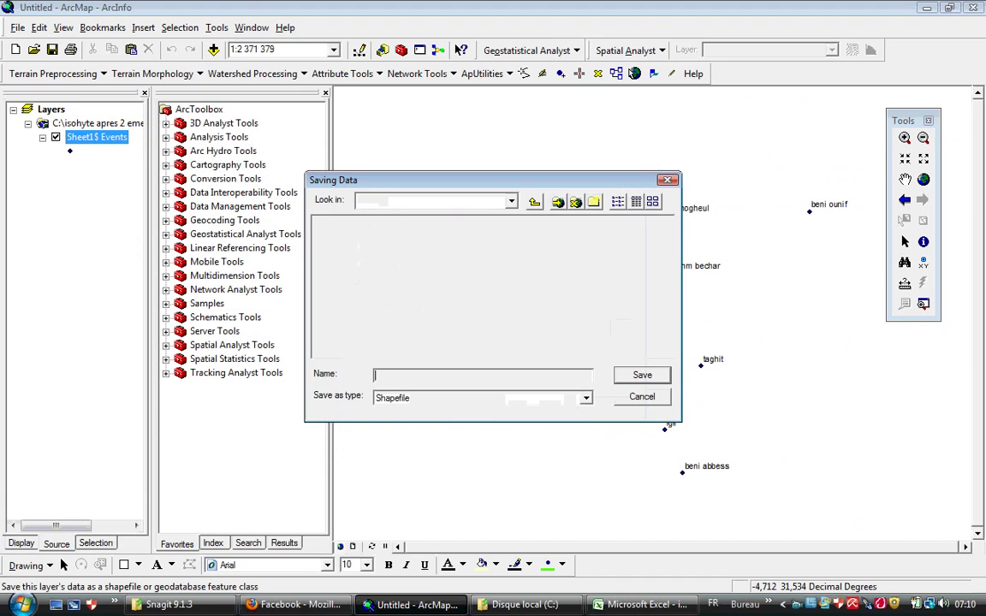
key("alt+Down")
key("Up")
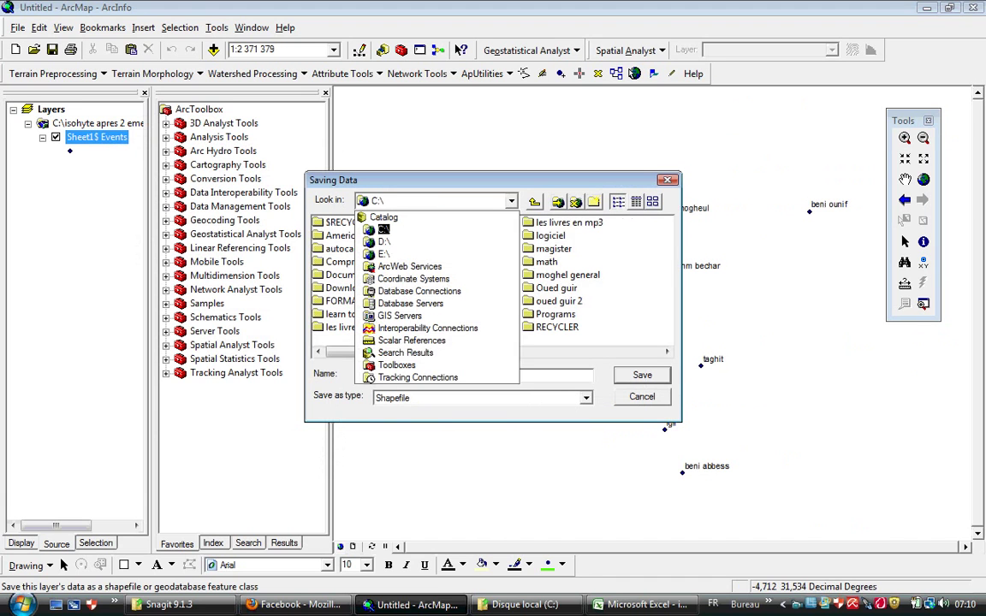
key("Return")
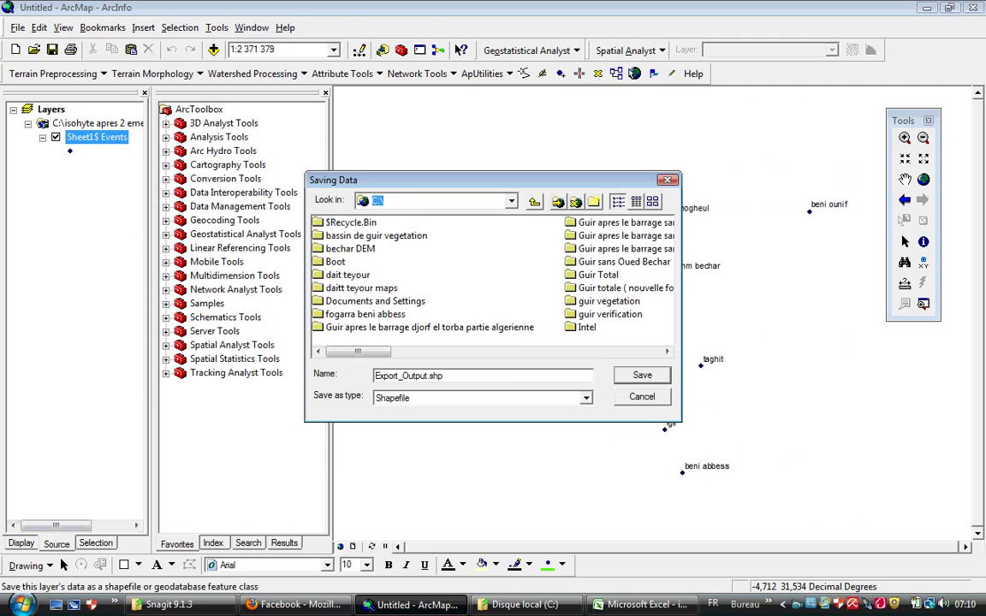
key("Return")
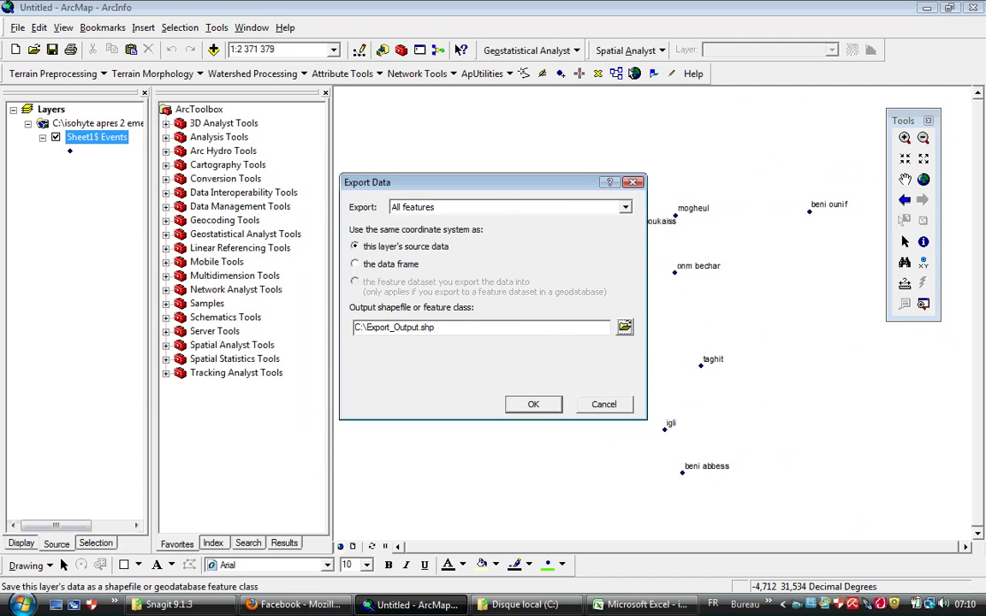
Run the export of all features and dismiss the resulting failure and warning messages
key("Return")
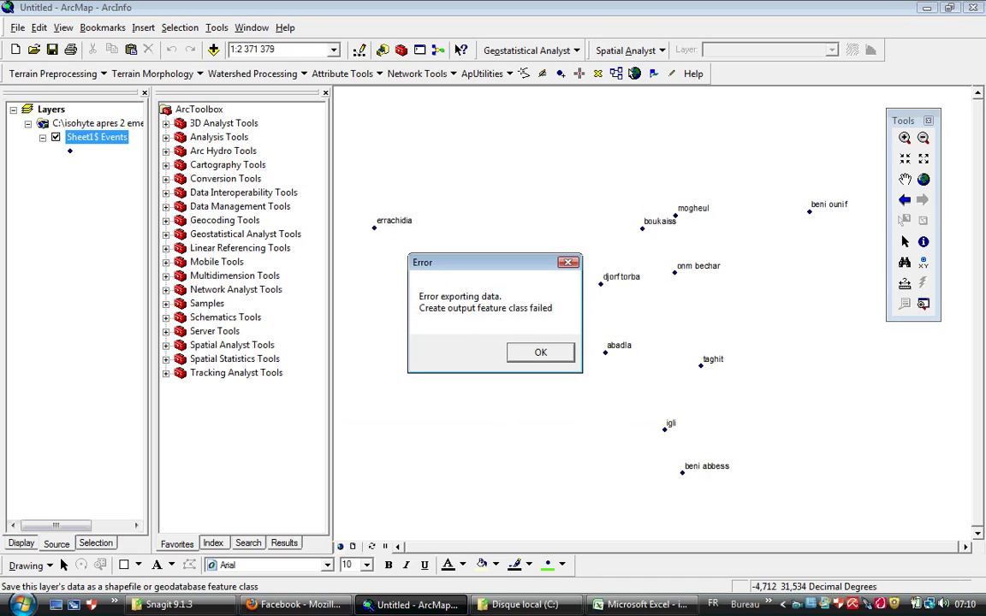
key("Return")
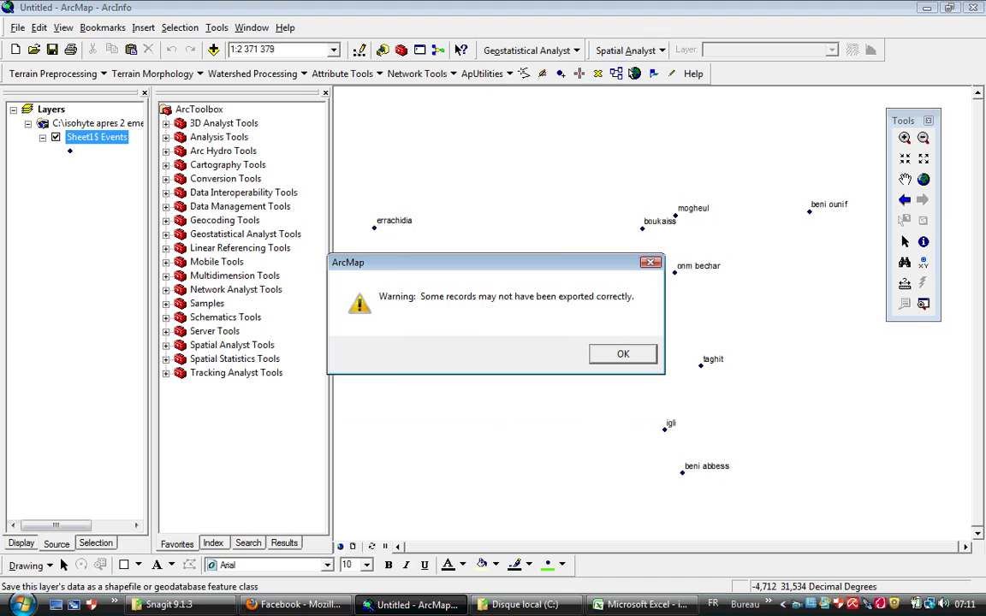
key("Return")
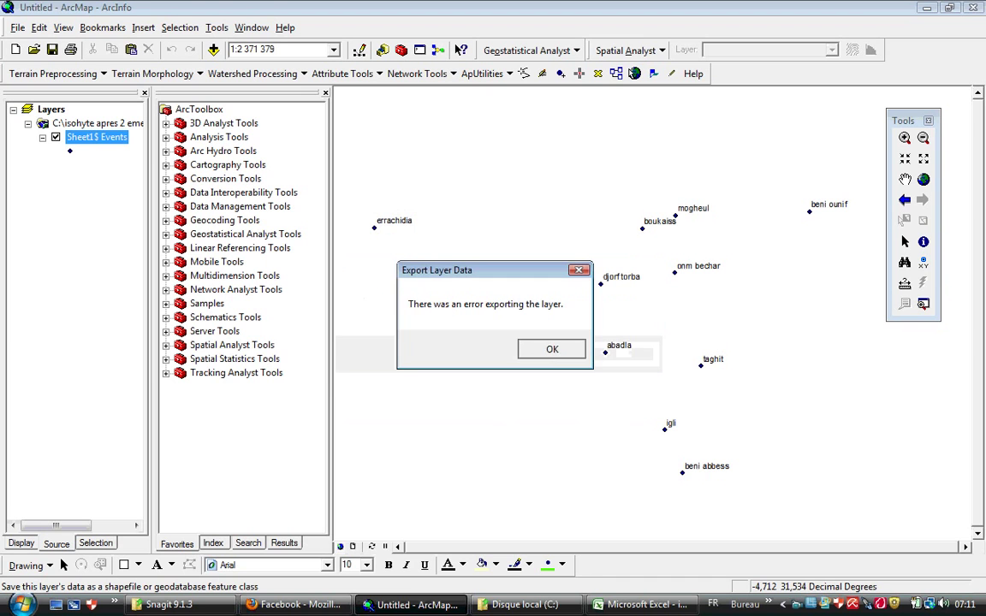
key("Return")
scroll(654, 313, "up", 3)
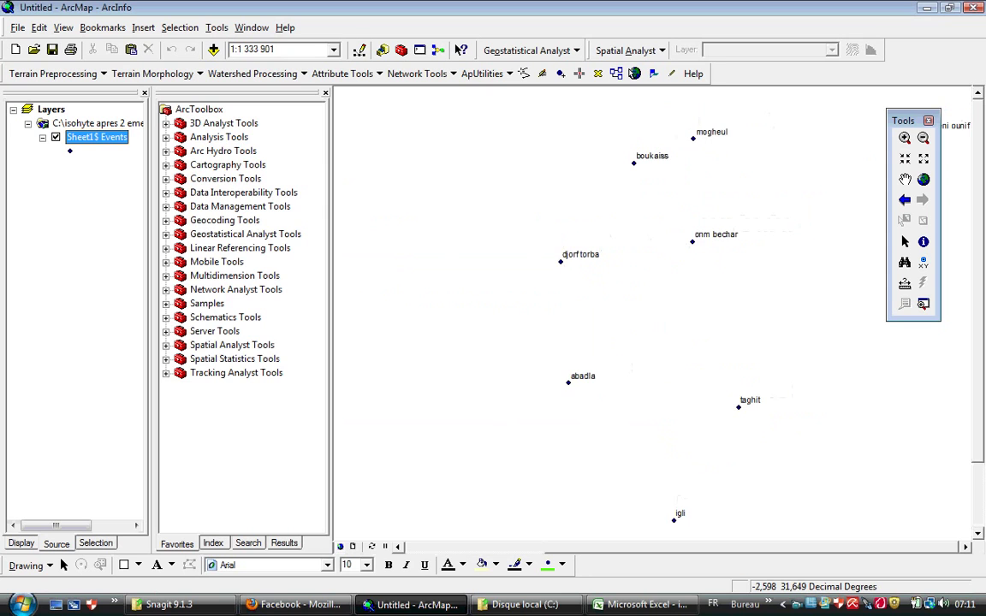
Export the Sheet1$ Events points to a D:\ shapefile named 'rain gauge stations' and add it to the map
right_click(96, 139)
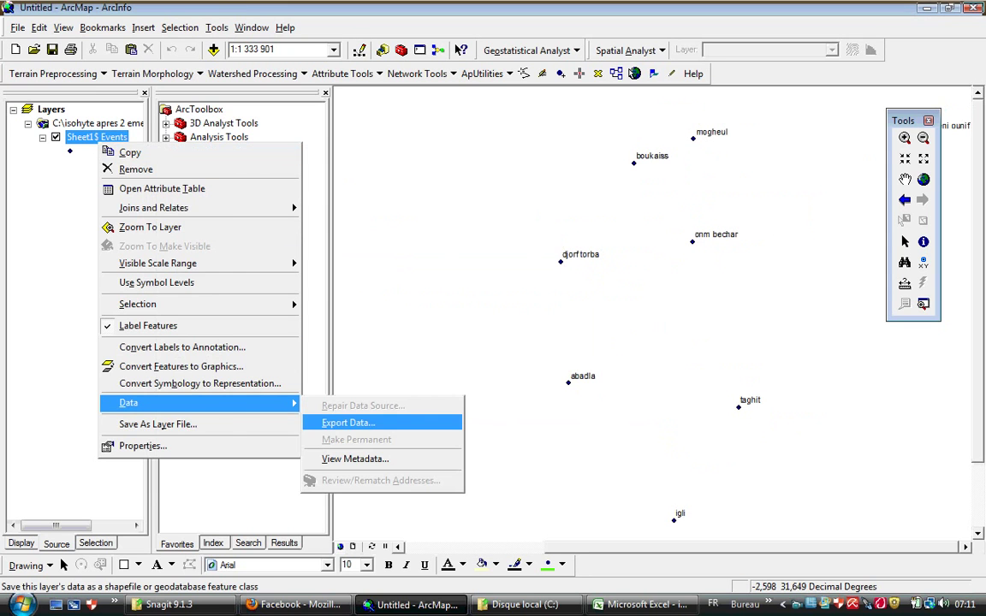
left_click(360, 421)
left_click(625, 326)
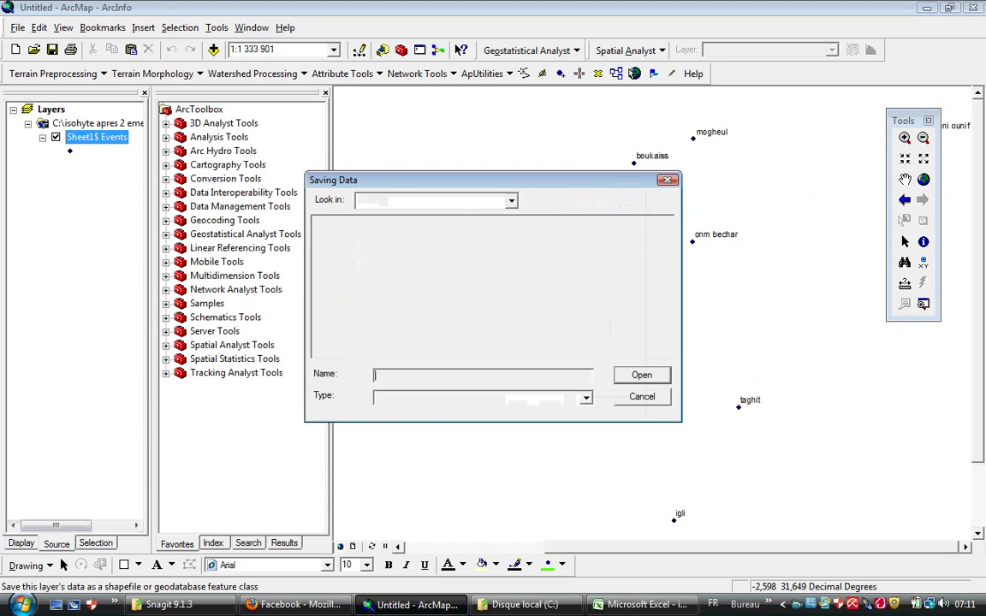
left_click(462, 200)
left_click(337, 176)
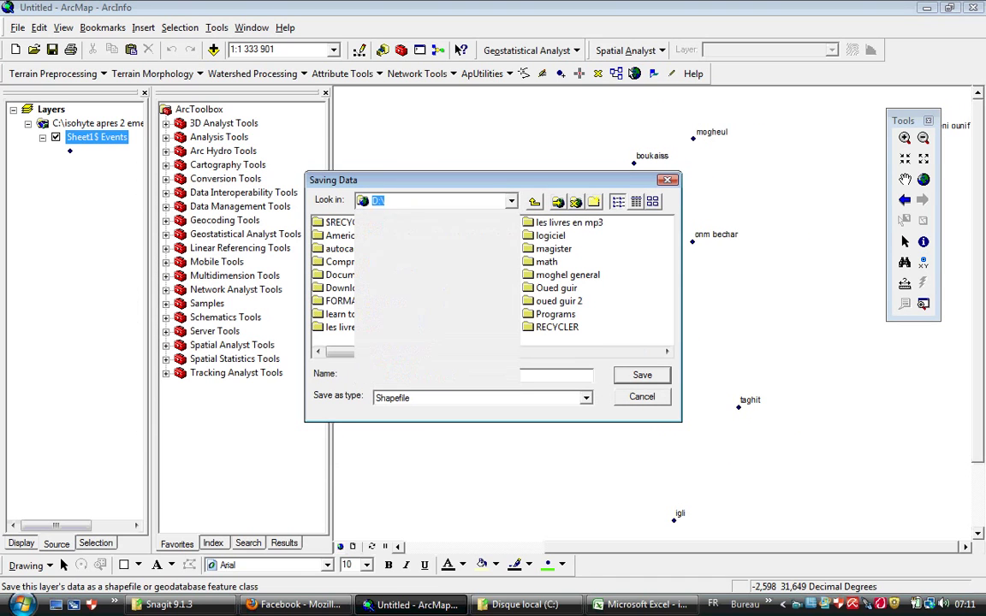
key("Tab")
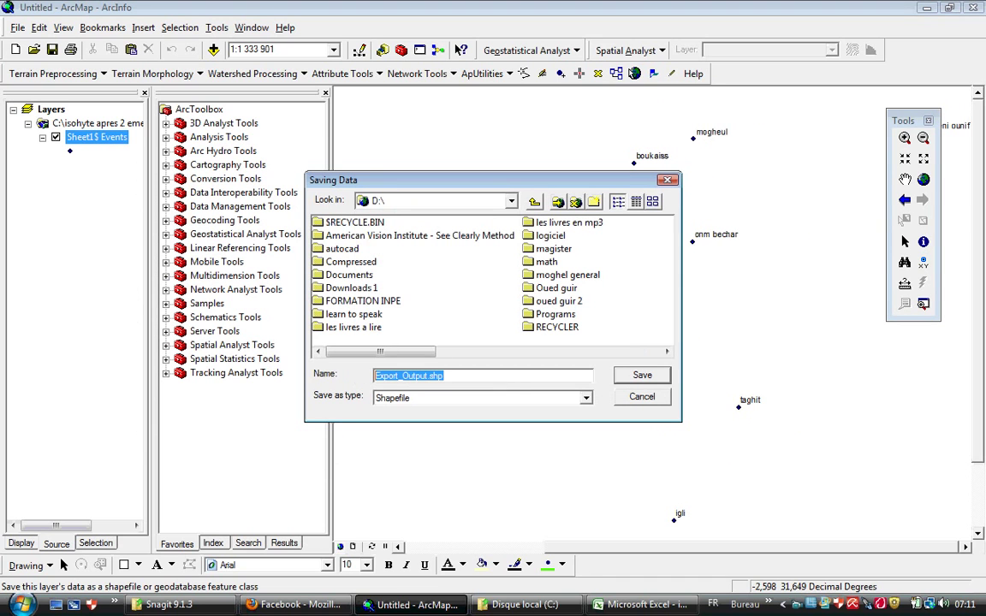
type("r")
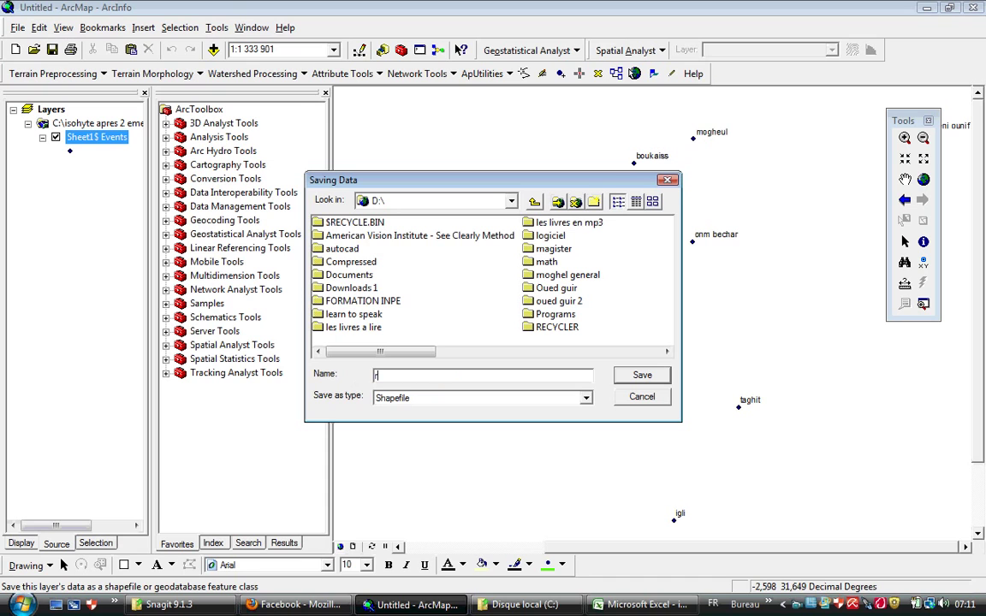
type("ain gaug")
type("e statio")
type("ns")
key("Return")
key("Return")
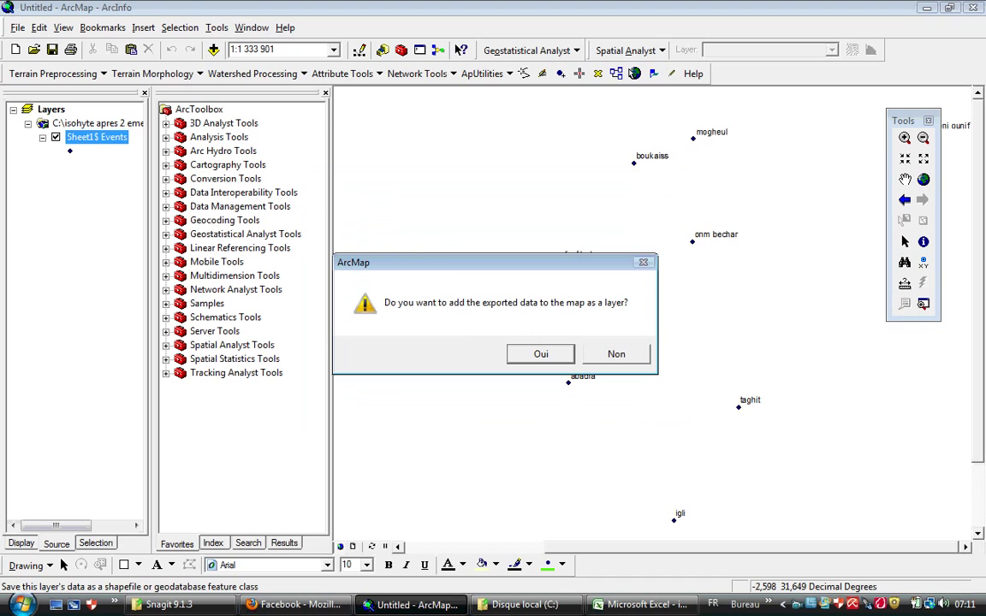
key("Return")
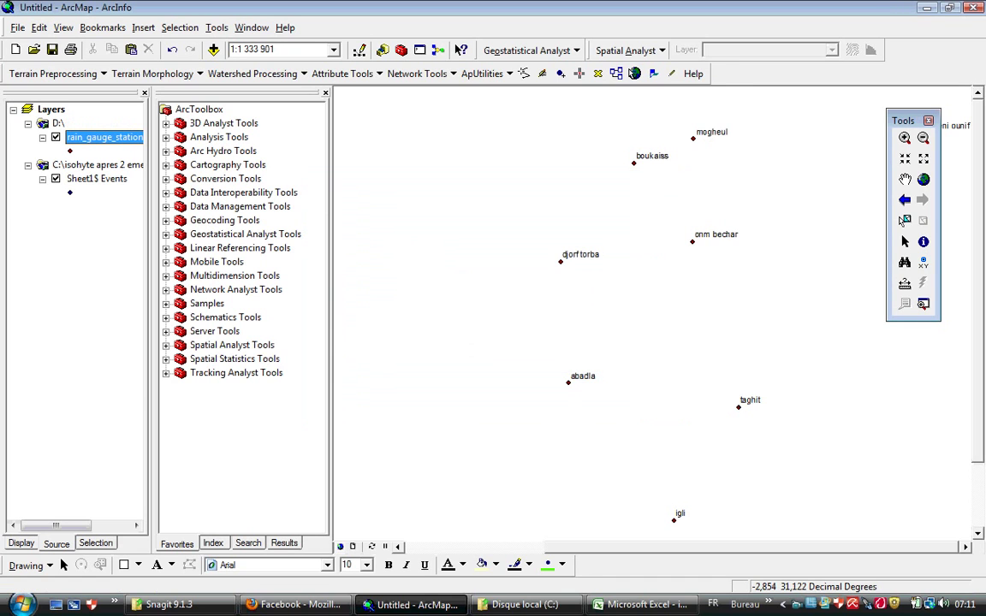
Check the rain_gauge_stations layer's Source and Labels properties, confirming D:\rain_gauge_stations.shp in GCS_WGS_1984
scroll(651, 392, "up", 2)
scroll(651, 392, "down", 4)
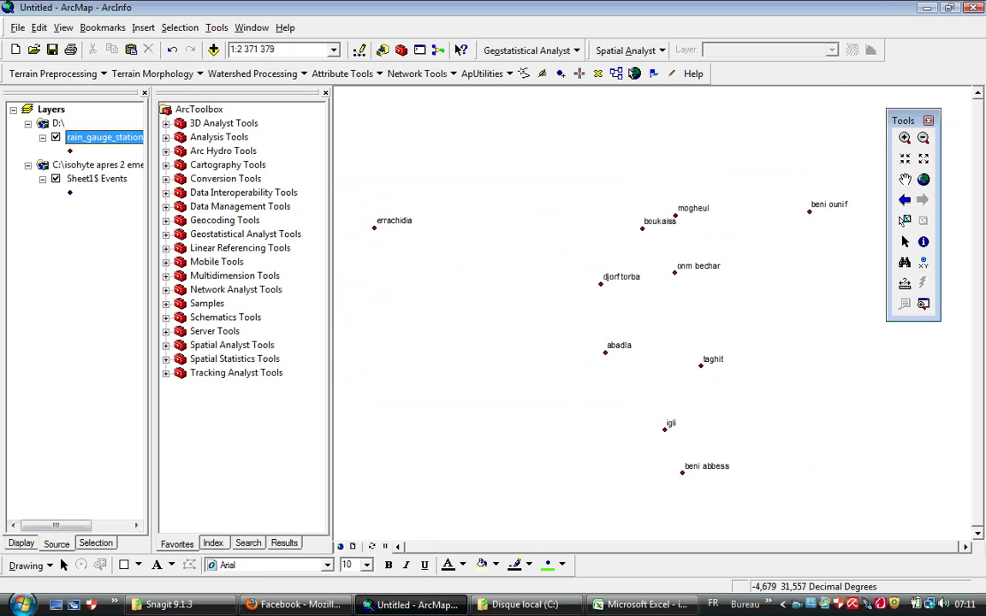
right_click(90, 138)
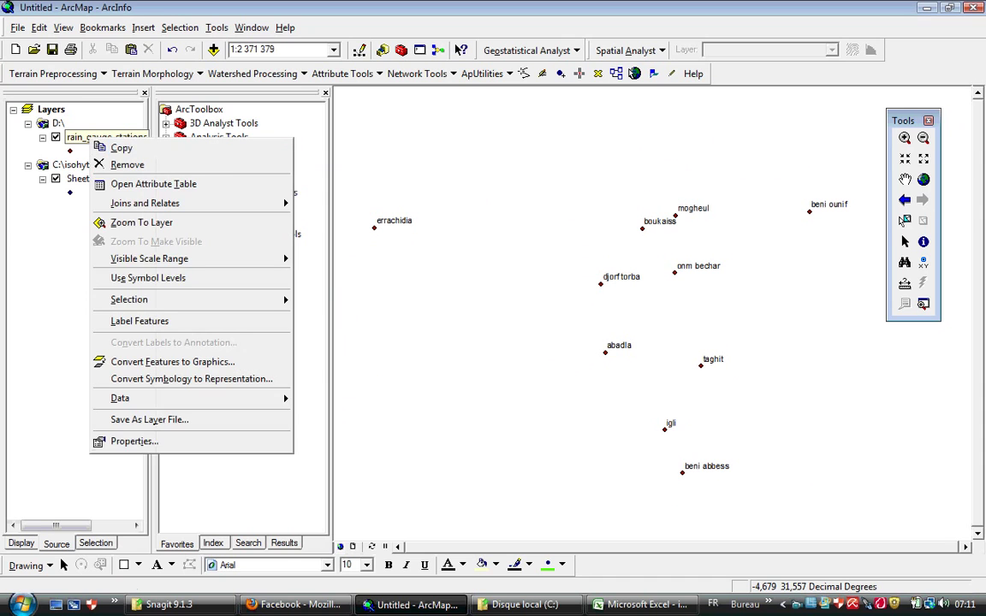
left_click(132, 441)
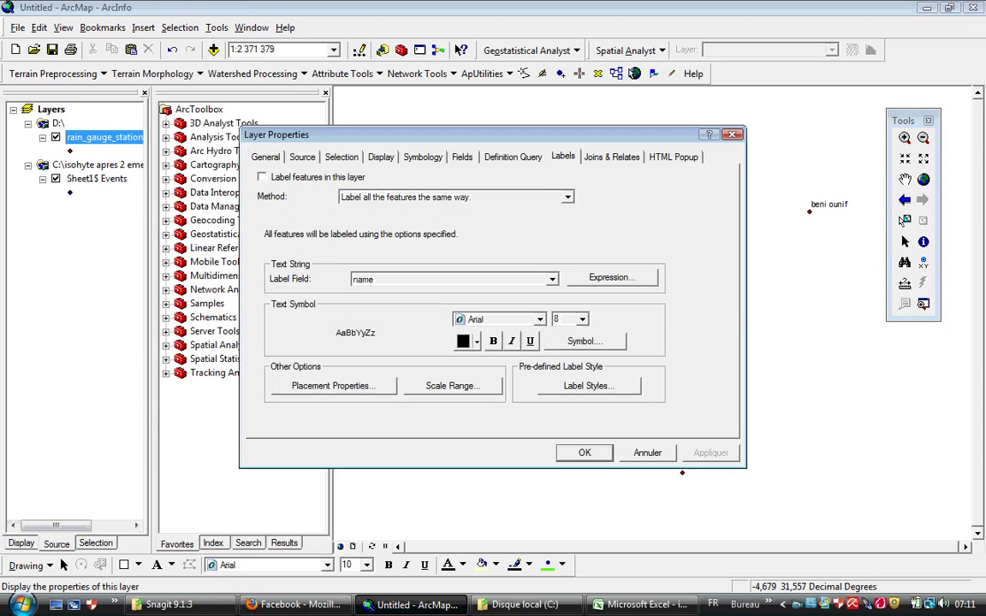
left_click(301, 157)
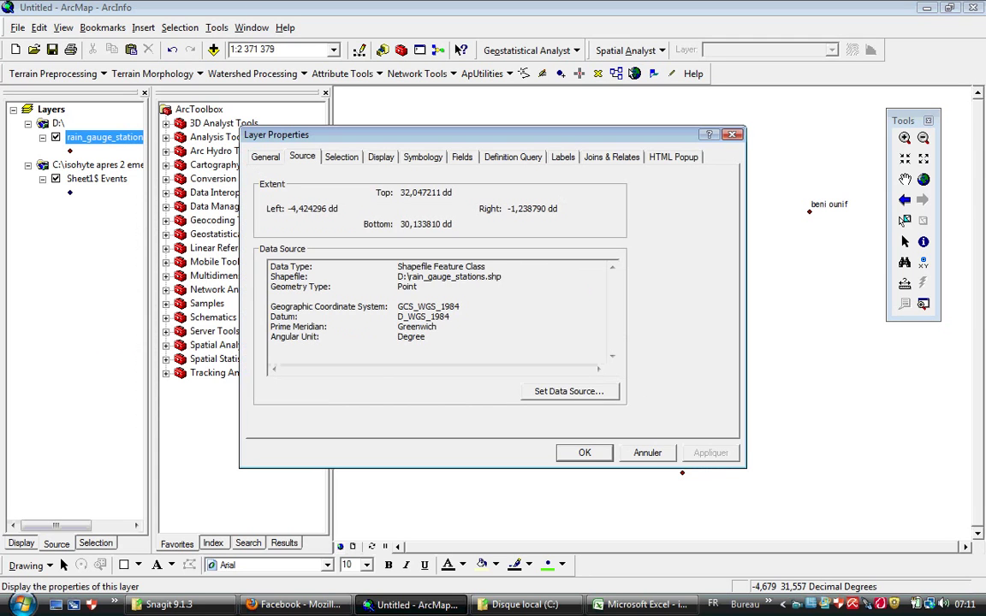
left_click(563, 157)
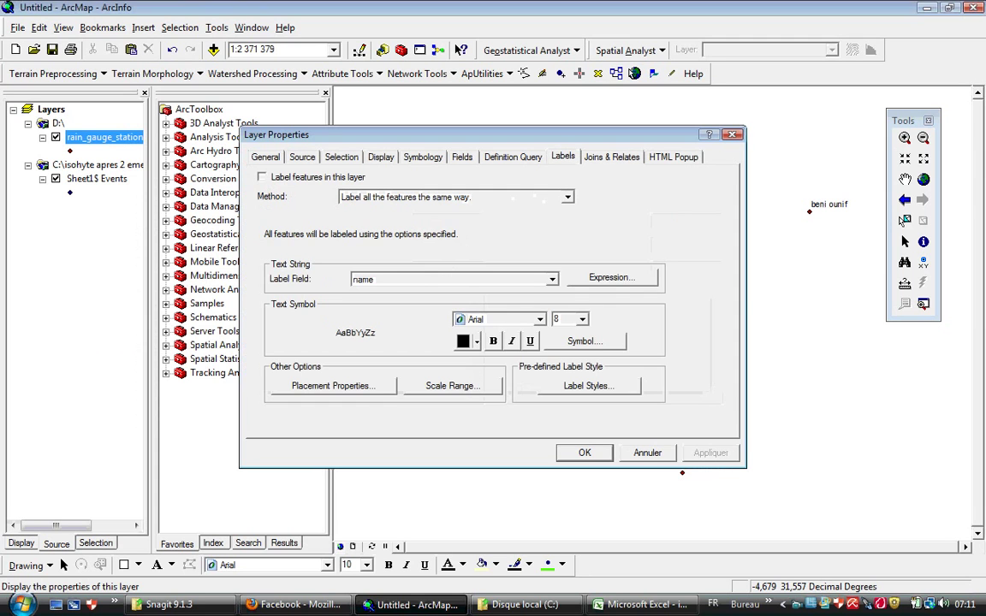
left_click(261, 176)
left_click(585, 453)
right_click(103, 137)
left_click(171, 189)
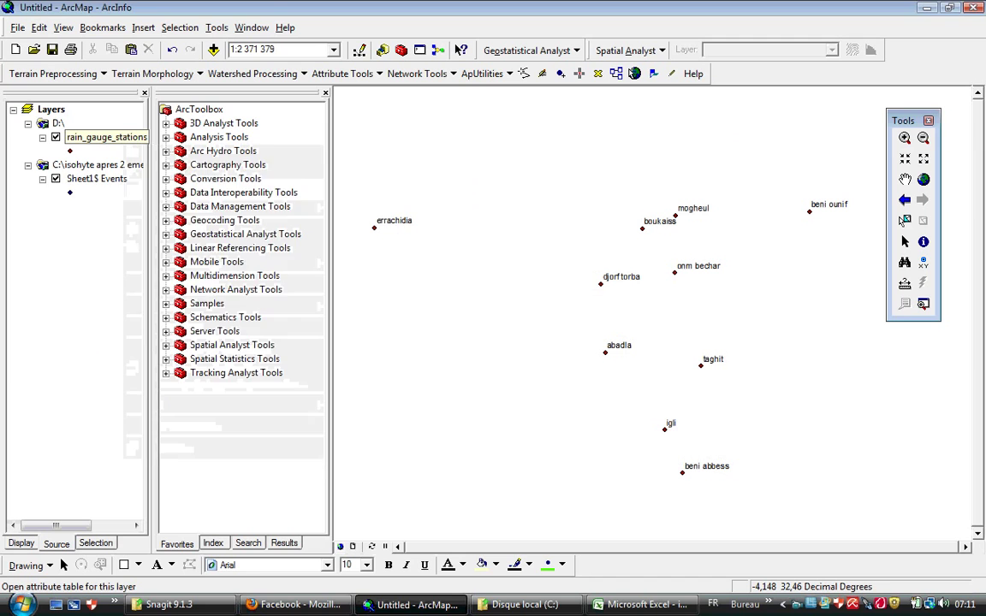
left_click(384, 209)
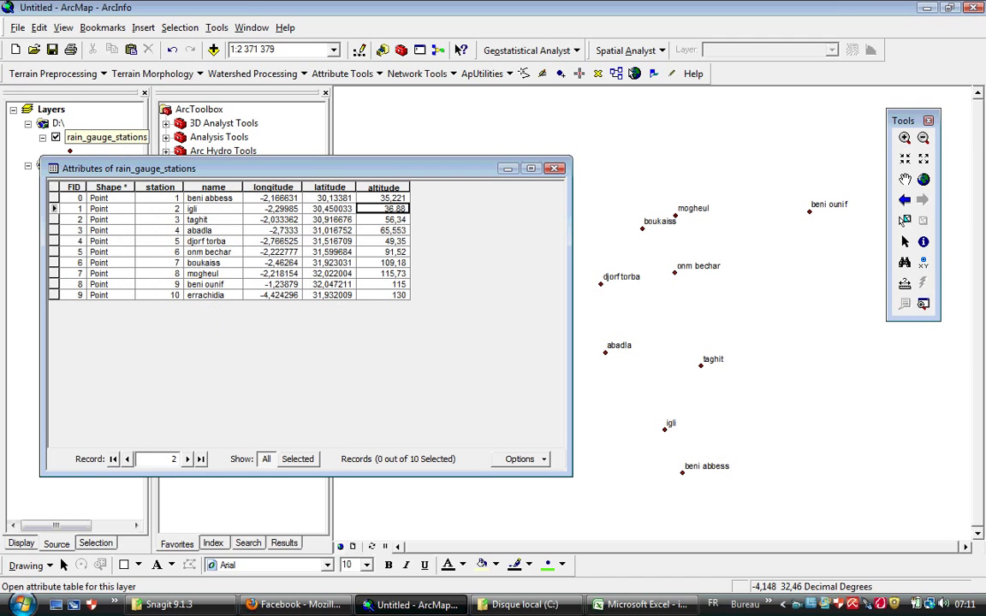
left_click(76, 198)
left_click(103, 137)
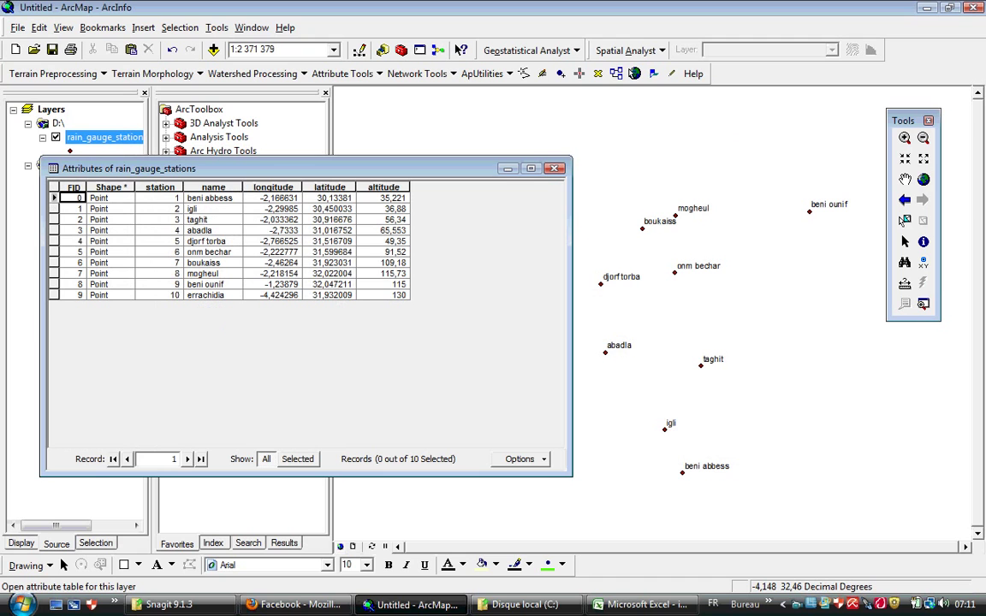
left_click(520, 459)
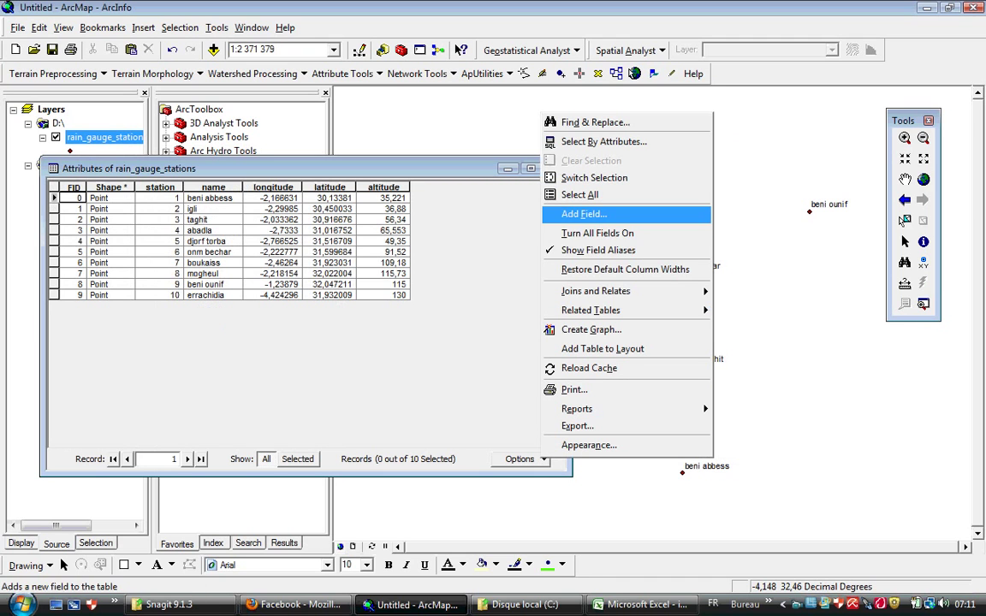
left_click(583, 214)
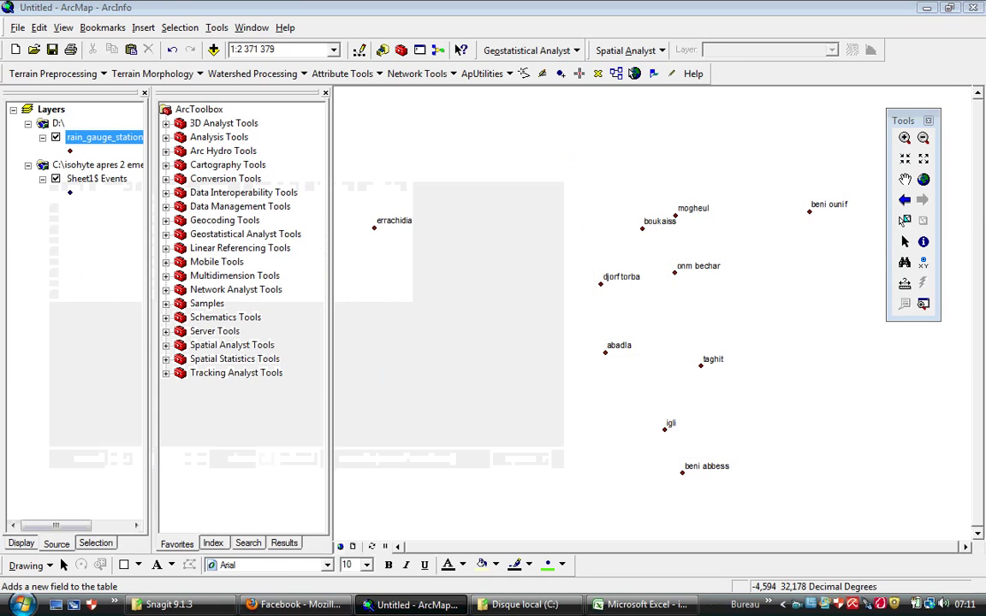
left_click(98, 164)
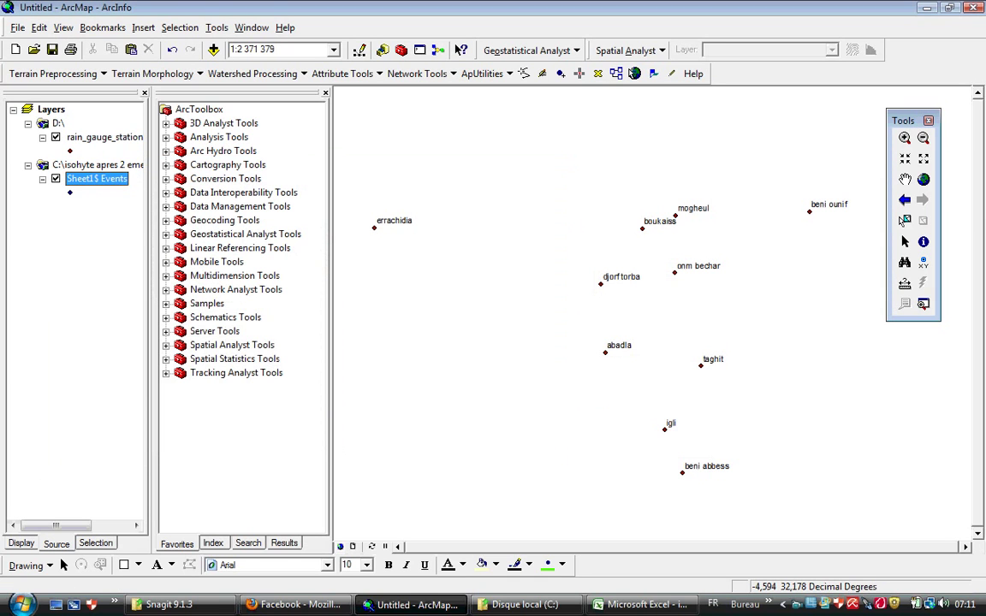
right_click(99, 180)
left_click(146, 485)
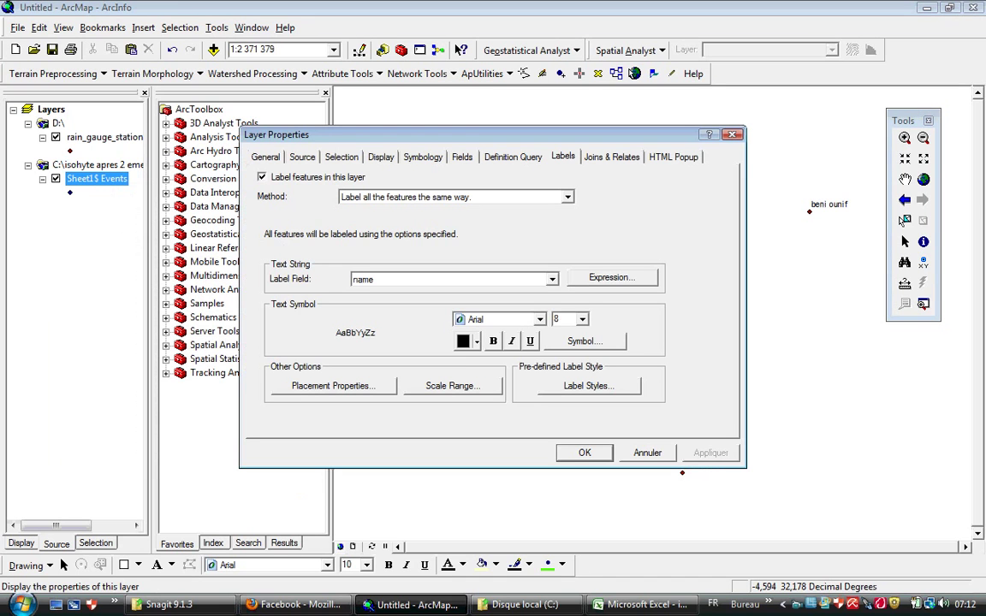
key("Return")
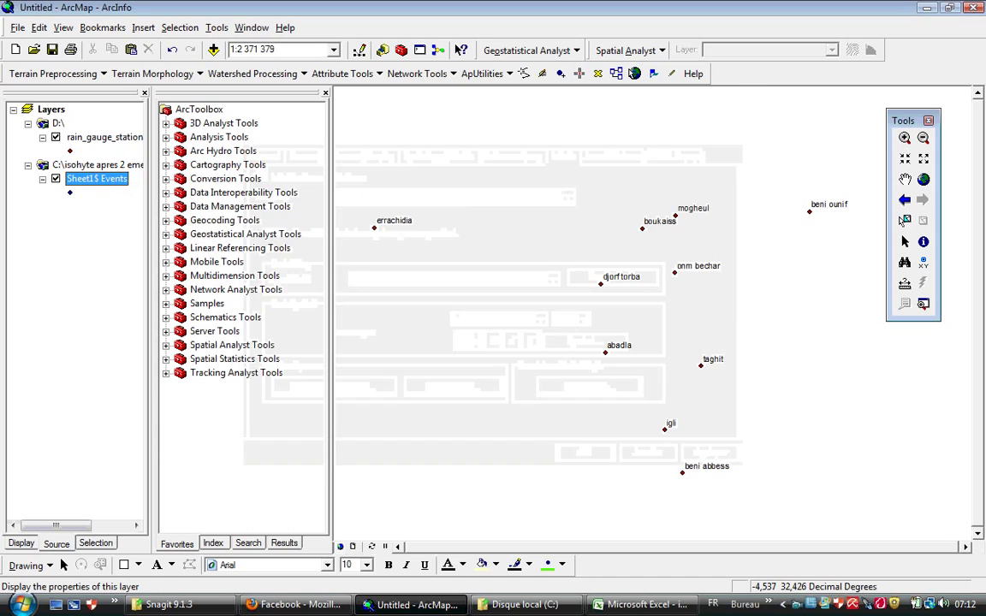
right_click(97, 180)
left_click(137, 225)
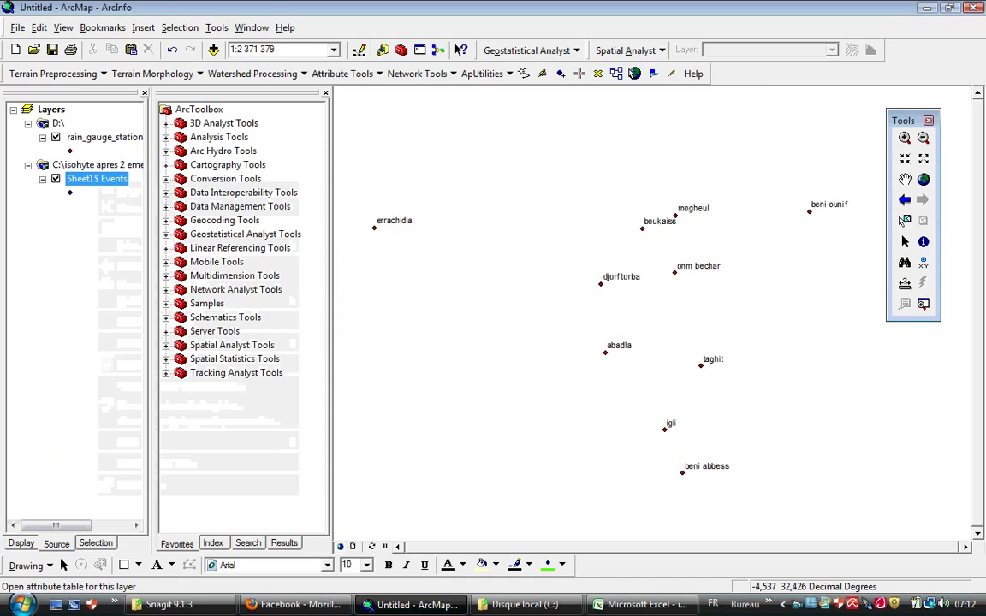
left_click(520, 459)
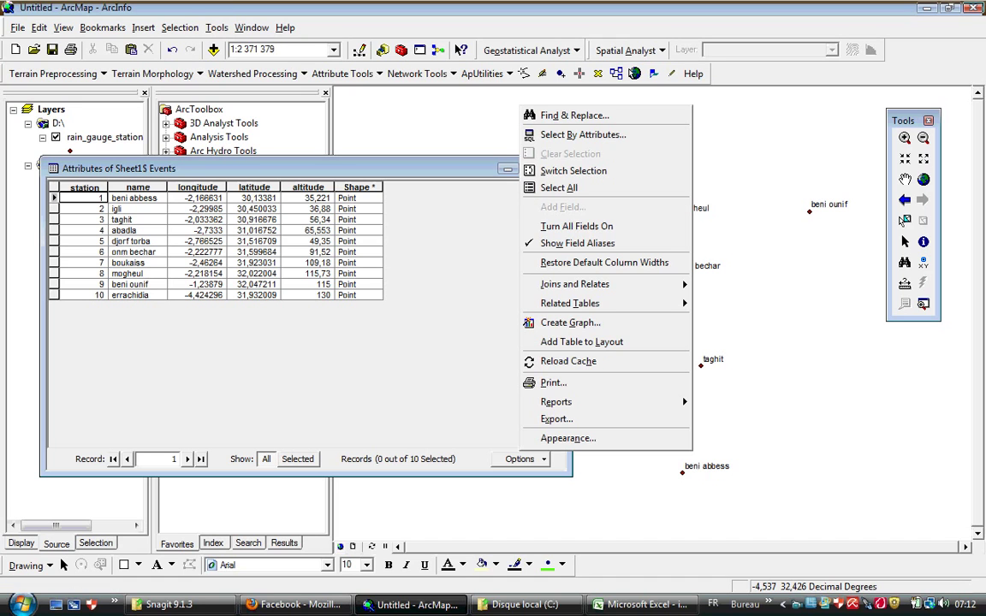
key("Escape")
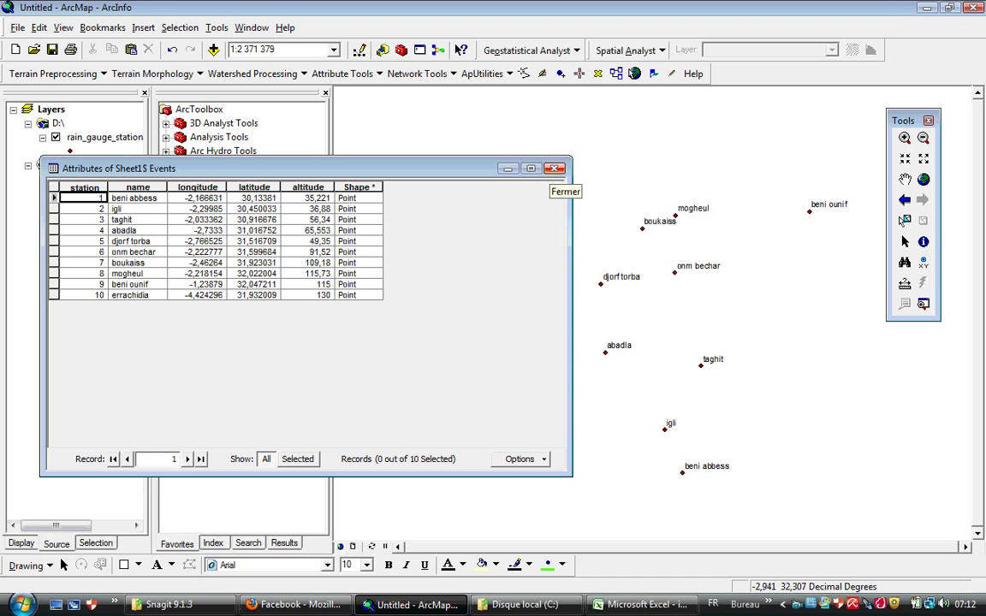
left_click(555, 169)
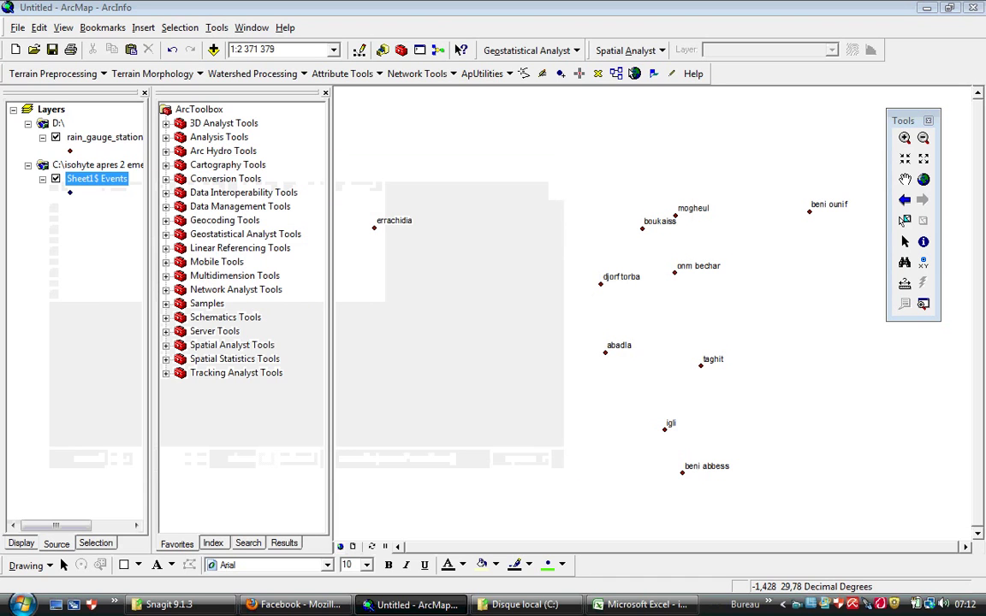